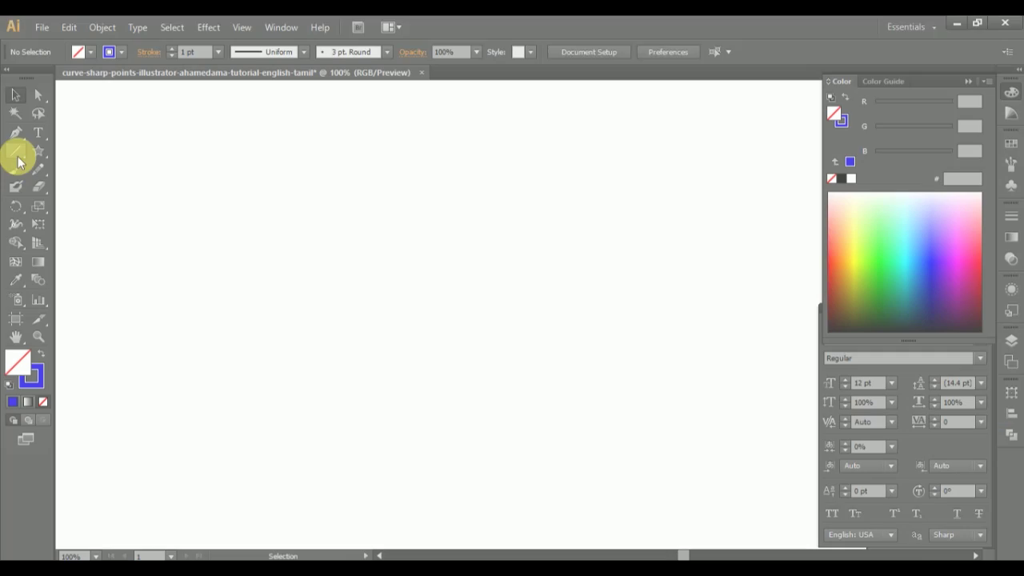
Select the Pen tool from the toolbar
{"action": "left_click", "coordinate": [16, 133]}
Draw a wide, low closed triangle with the Pen tool from three corner anchors
{"action": "left_click", "coordinate": [387, 336]}
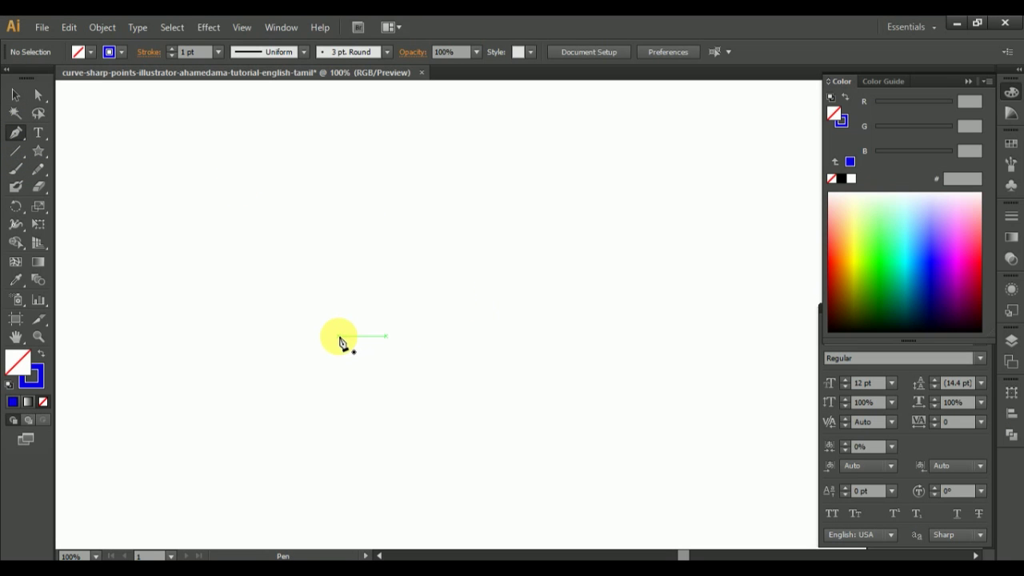
{"action": "left_click", "coordinate": [338, 336]}
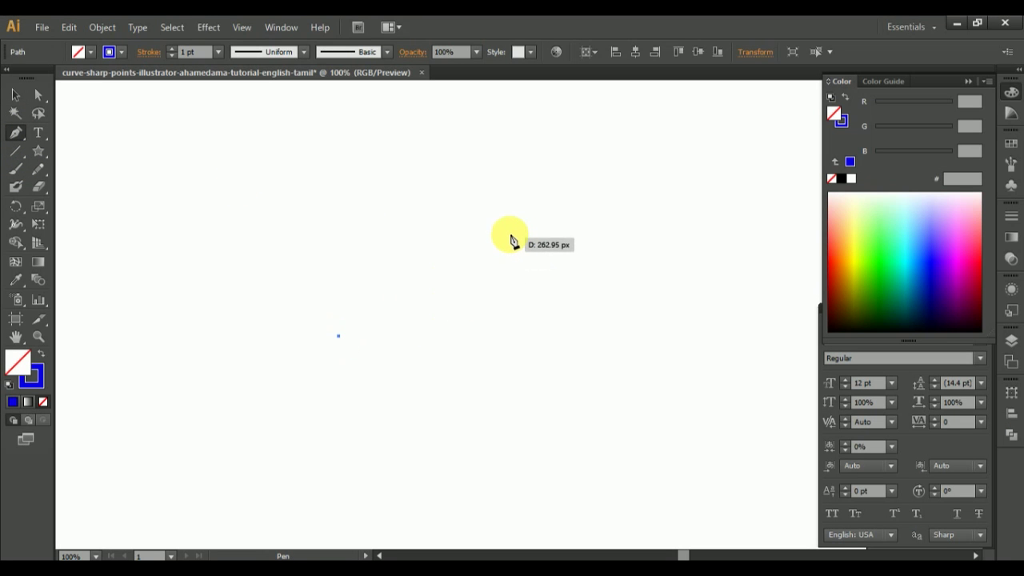
{"action": "left_click", "coordinate": [510, 228]}
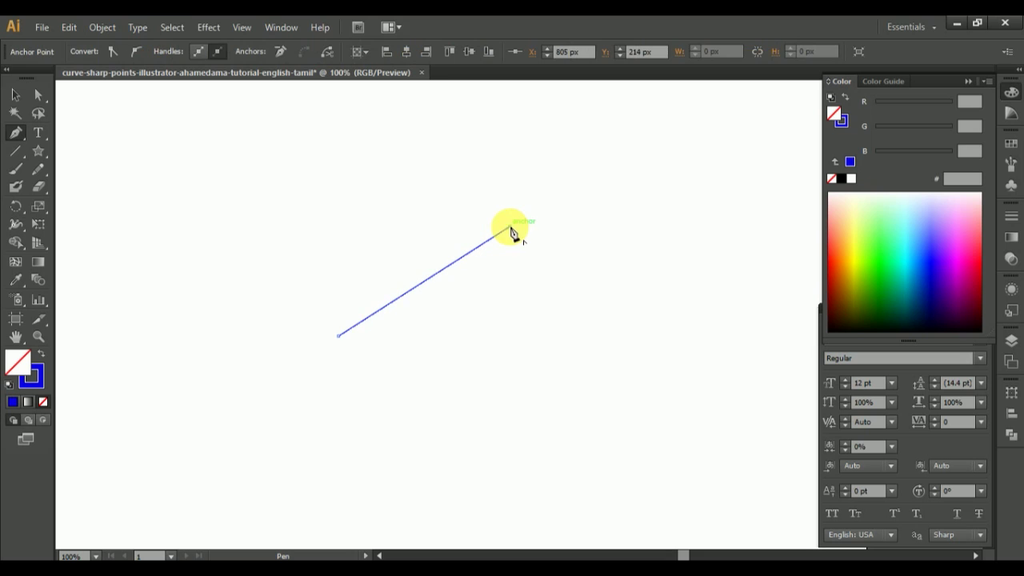
{"action": "left_click", "coordinate": [634, 336]}
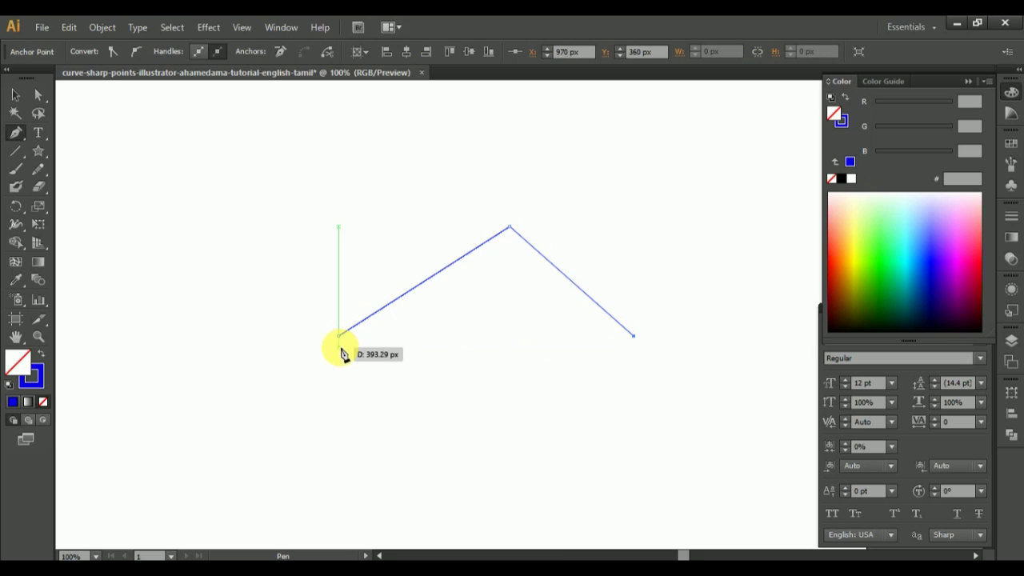
{"action": "left_click", "coordinate": [340, 336]}
Select the triangle with the Selection tool and open the Edit menu
{"action": "left_click", "coordinate": [13, 98]}
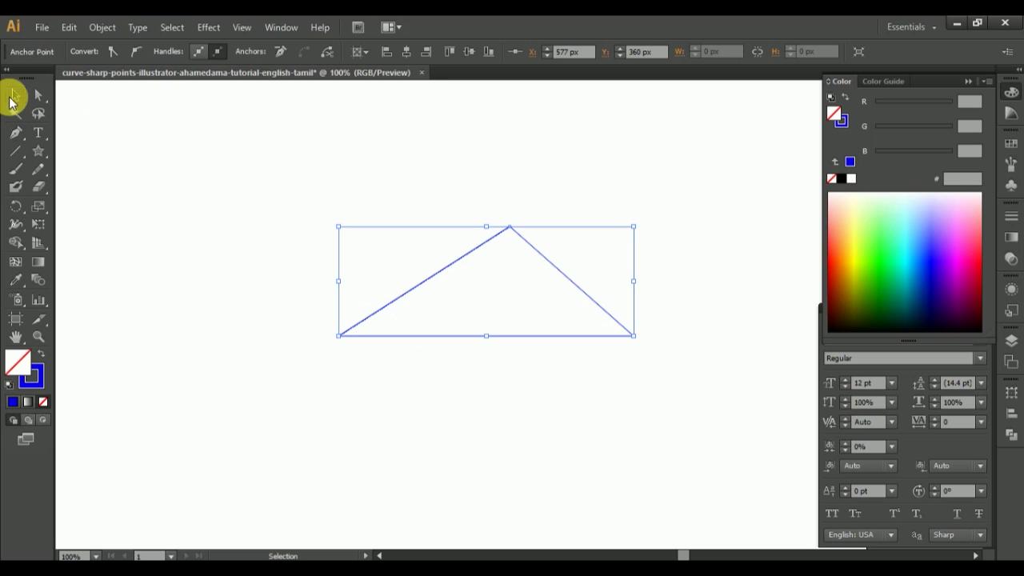
{"action": "left_click", "coordinate": [520, 210]}
{"action": "left_click", "coordinate": [540, 256]}
{"action": "left_click", "coordinate": [67, 29]}
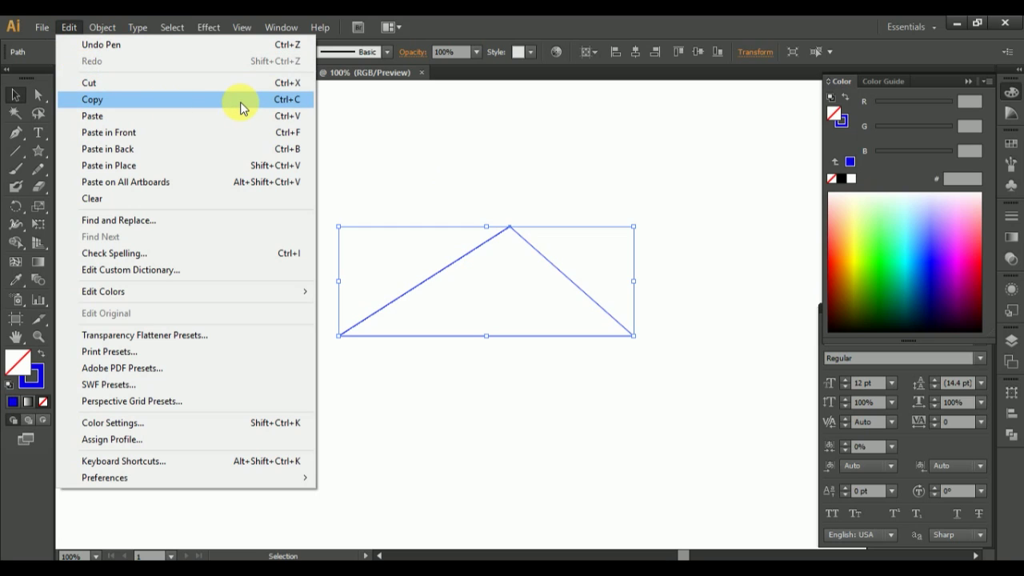
Copy the triangle, paste it in front, and select the top copy
{"action": "left_click", "coordinate": [242, 106]}
{"action": "left_click", "coordinate": [69, 29]}
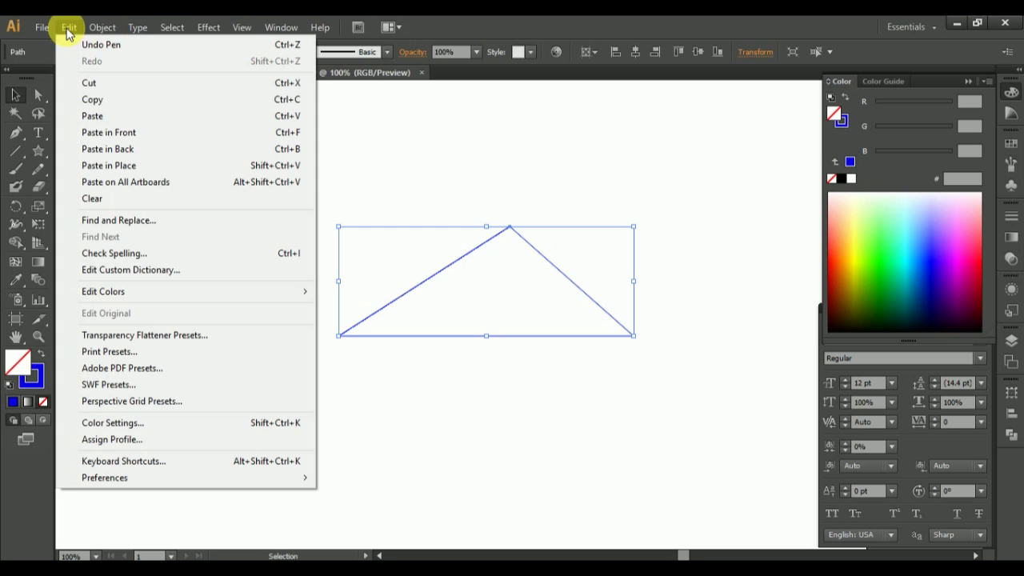
{"action": "left_click", "coordinate": [222, 134]}
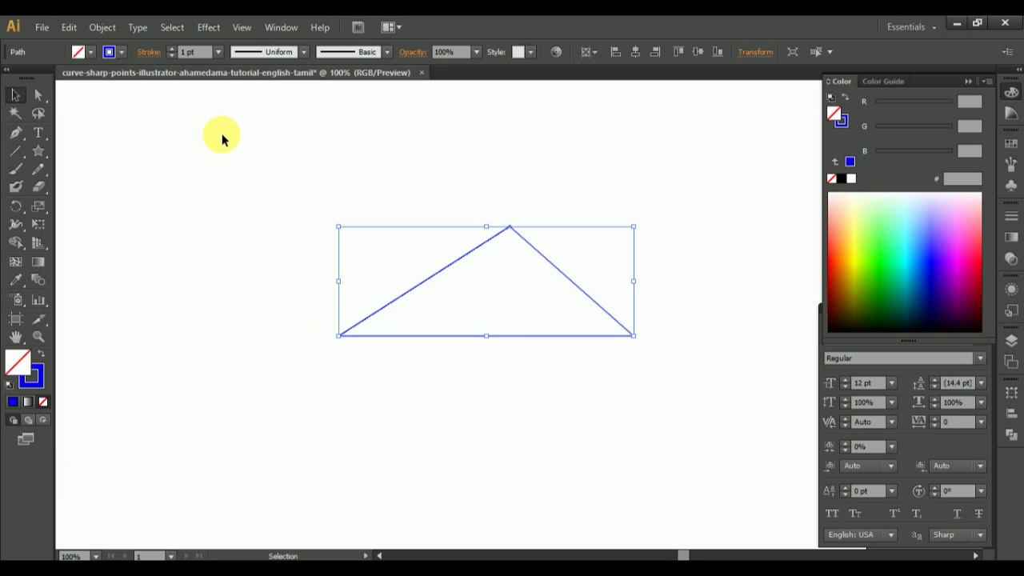
{"action": "left_click", "coordinate": [521, 304]}
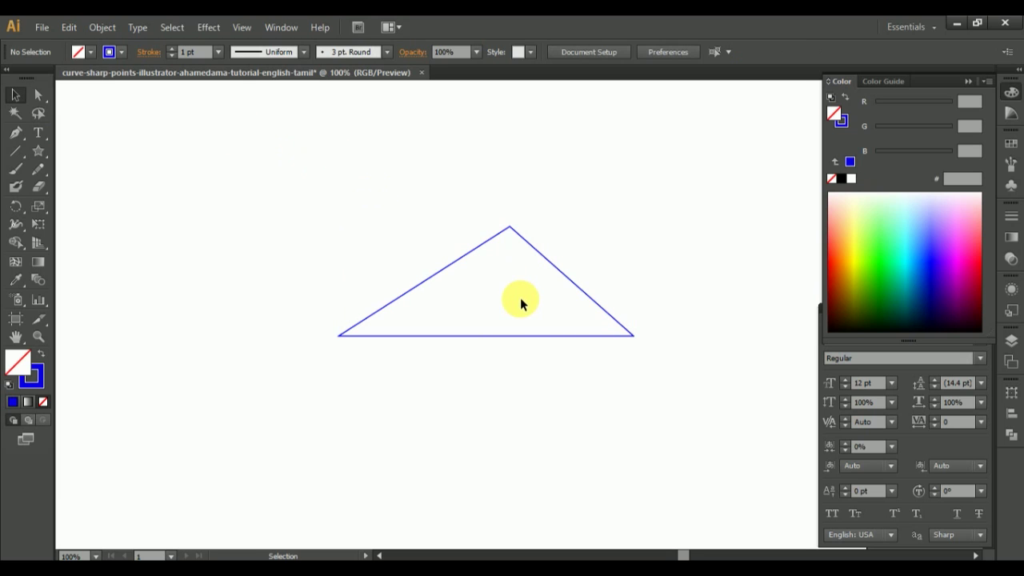
{"action": "left_click", "coordinate": [520, 334]}
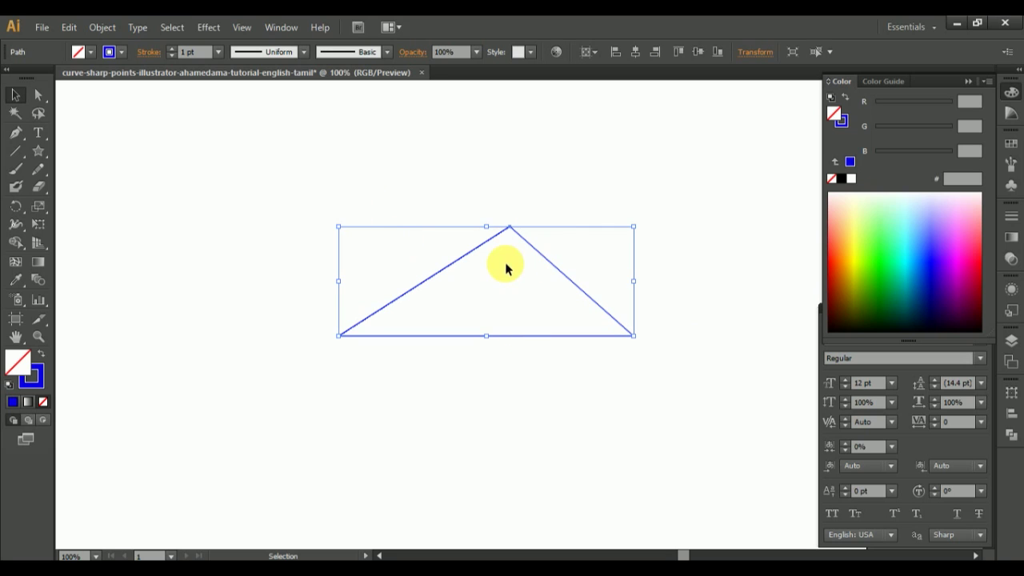
Apply Stylize > Round Corners to the top triangle, lowering the radius from 50 to 35 px
{"action": "left_click", "coordinate": [207, 29]}
{"action": "mouse_move", "coordinate": [286, 199]}
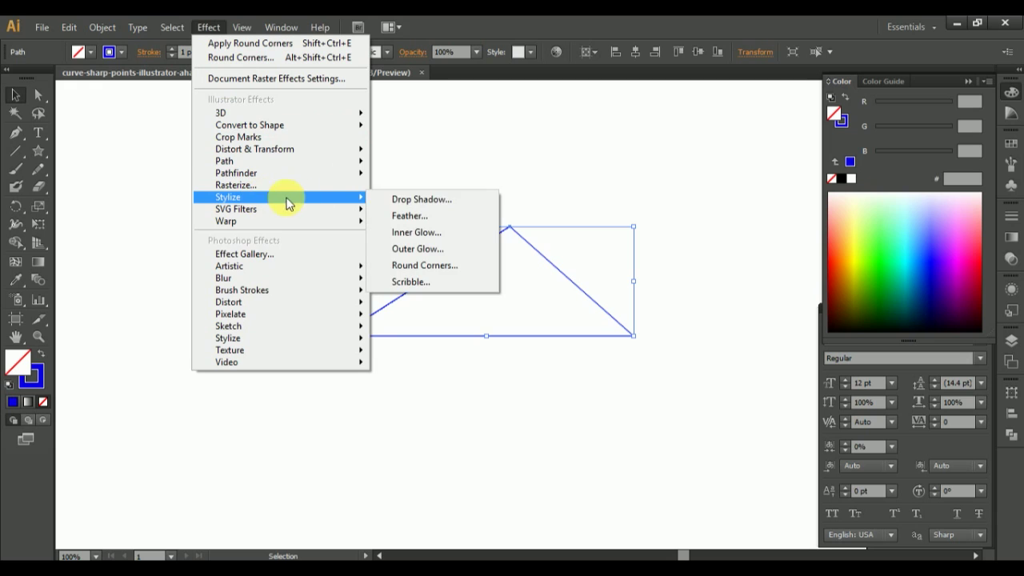
{"action": "left_click", "coordinate": [477, 265]}
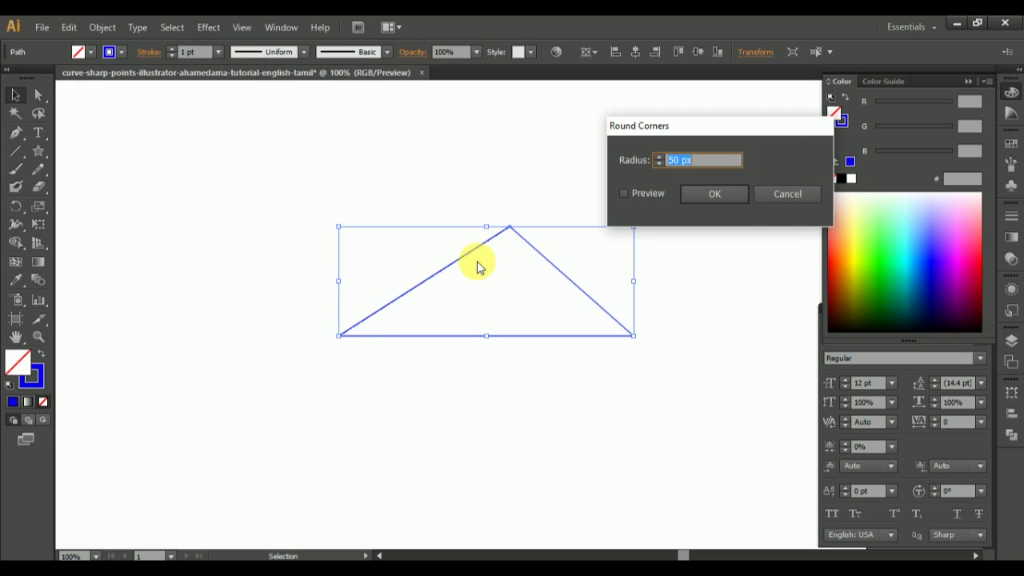
{"action": "left_click", "coordinate": [624, 194]}
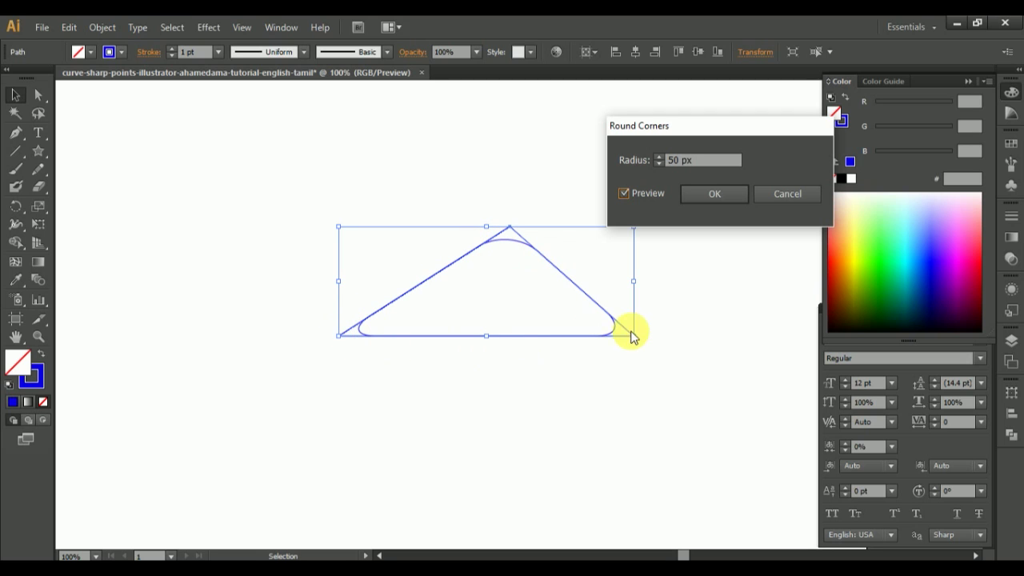
{"action": "left_click", "coordinate": [662, 163]}
{"action": "left_click", "coordinate": [662, 163]}
{"action": "left_click", "coordinate": [662, 163]}
{"action": "left_click", "coordinate": [662, 164]}
{"action": "left_click", "coordinate": [663, 163]}
{"action": "left_click", "coordinate": [662, 163]}
{"action": "left_click", "coordinate": [662, 163]}
{"action": "left_click", "coordinate": [662, 163]}
{"action": "left_click", "coordinate": [662, 163]}
{"action": "left_click", "coordinate": [663, 163]}
{"action": "left_click", "coordinate": [662, 163]}
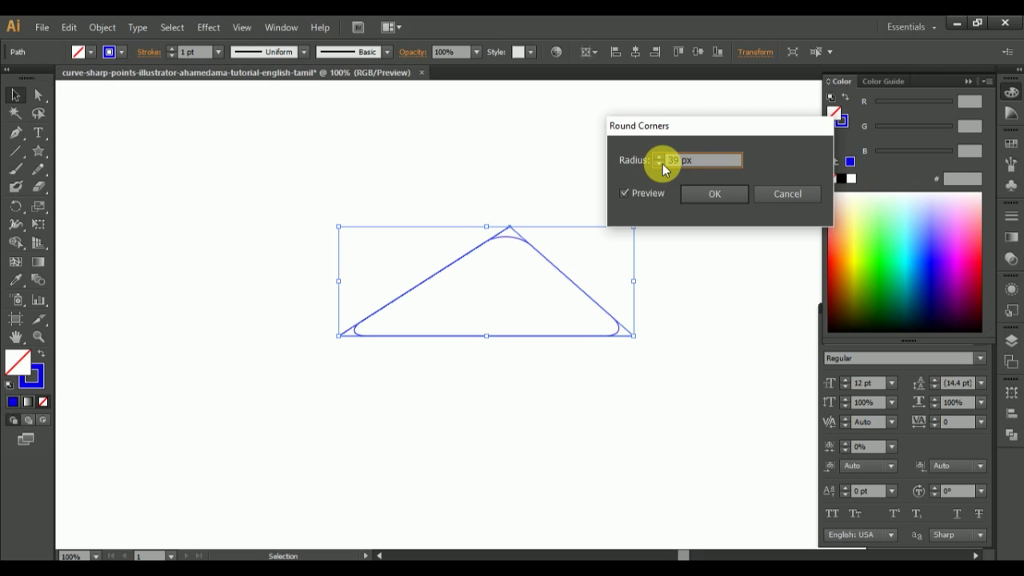
{"action": "left_click", "coordinate": [662, 163]}
{"action": "left_click", "coordinate": [662, 164]}
{"action": "left_click", "coordinate": [662, 163]}
{"action": "left_click", "coordinate": [703, 196]}
{"action": "left_click", "coordinate": [491, 256]}
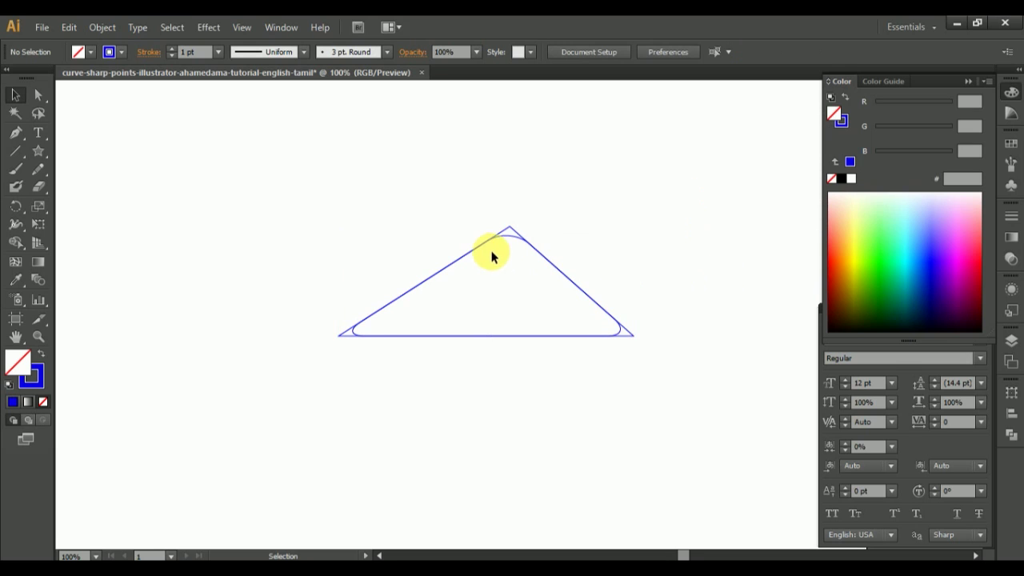
Alt-drag a copy of the stacked triangle pair to the right of the original
{"action": "key", "text": "ctrl+minus"}
{"action": "left_click_drag", "start_coordinate": [348, 215], "coordinate": [633, 357]}
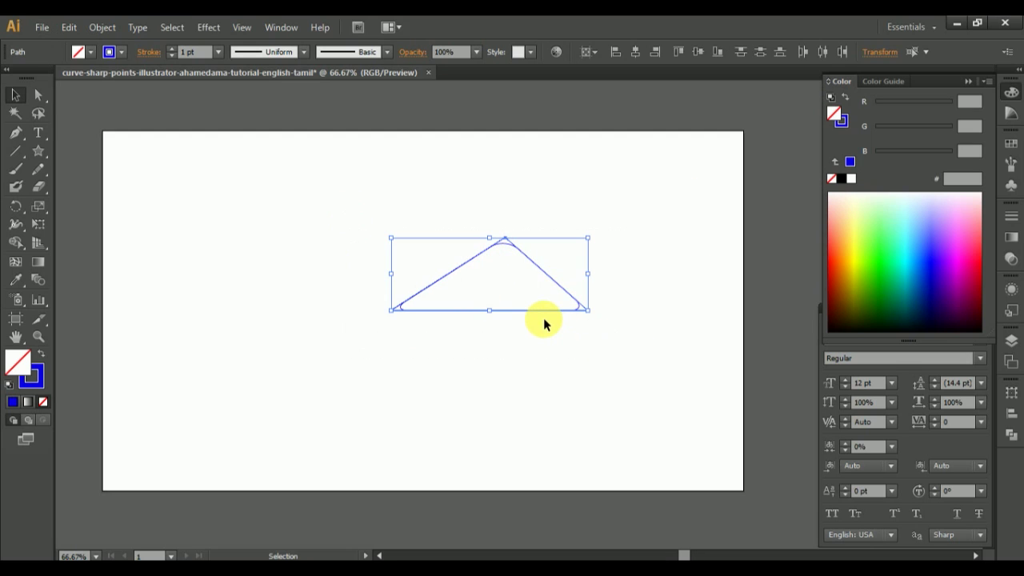
{"action": "left_click_drag", "start_coordinate": [544, 317], "coordinate": [563, 248]}
{"action": "left_click", "coordinate": [672, 245]}
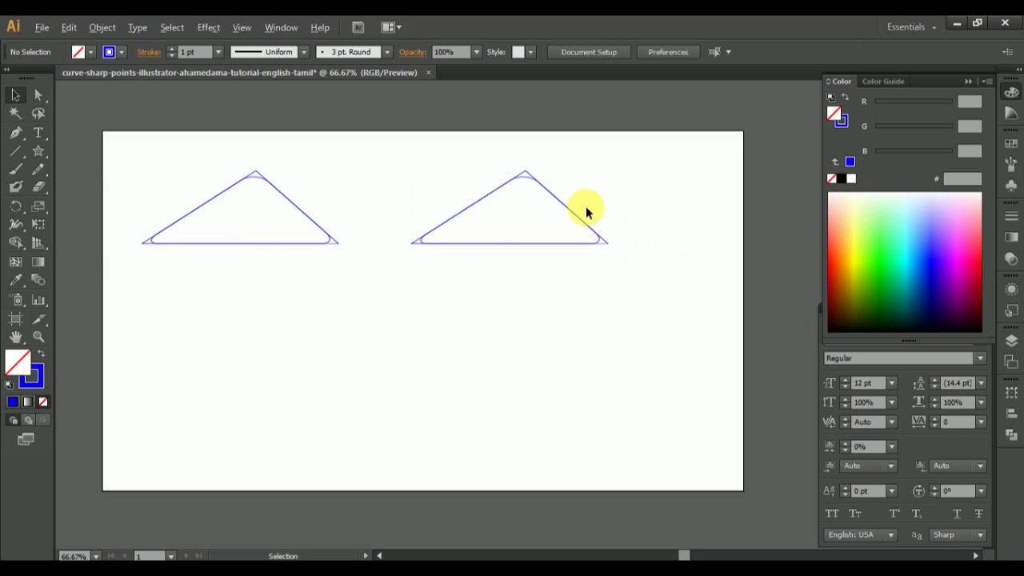
Zoom back in, select the rounded triangle, and open the Object menu
{"action": "scroll", "coordinate": [584, 204], "scroll_direction": "up", "scroll_amount": 2}
{"action": "left_click_drag", "start_coordinate": [256, 133], "coordinate": [664, 366]}
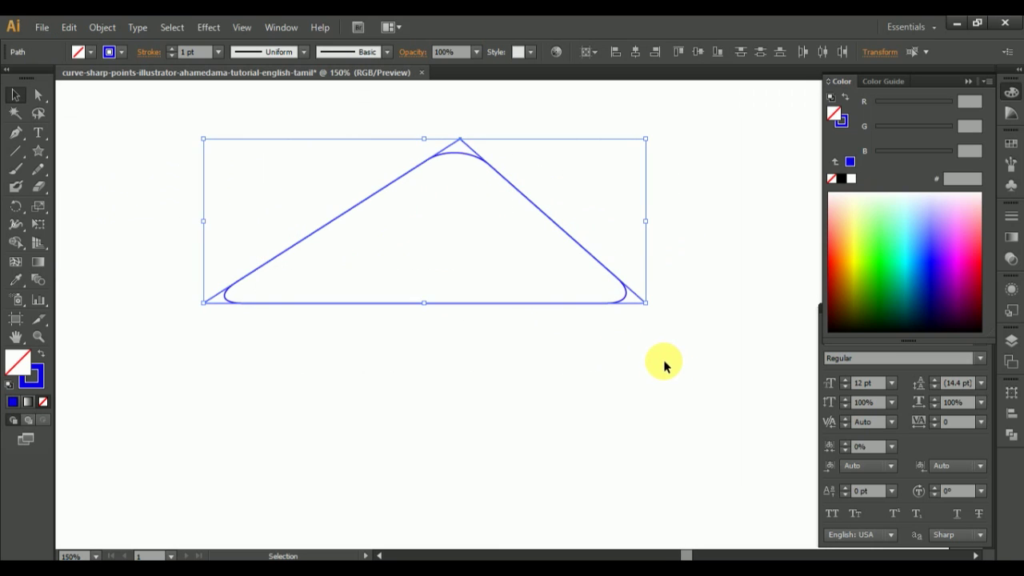
{"action": "left_click", "coordinate": [697, 343]}
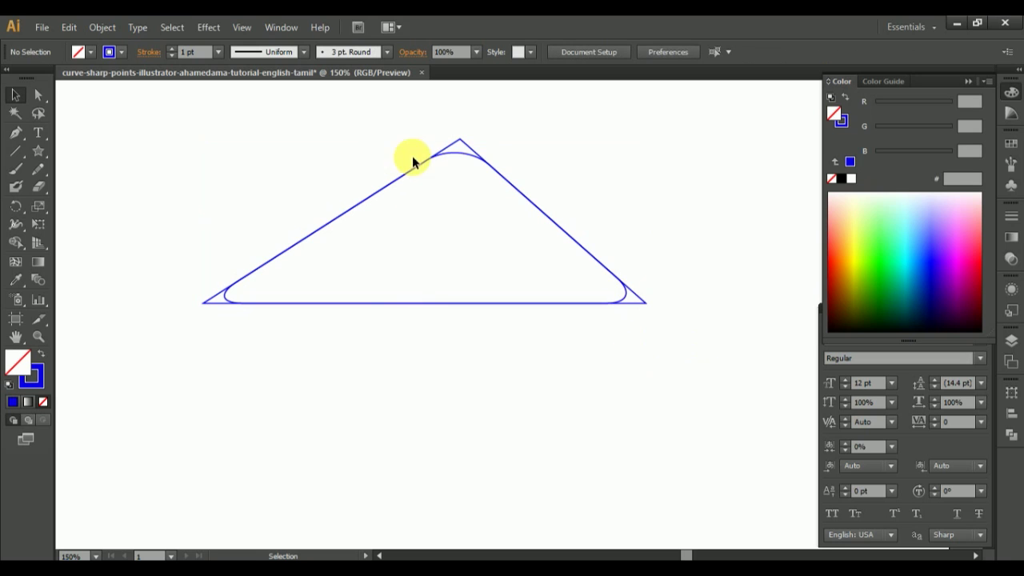
{"action": "left_click", "coordinate": [455, 160]}
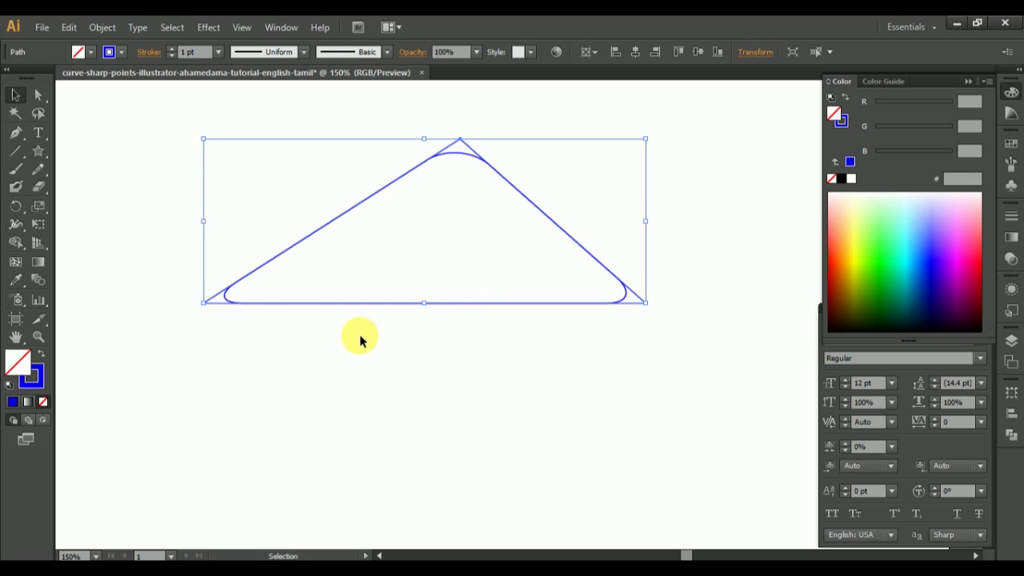
{"action": "left_click", "coordinate": [104, 28]}
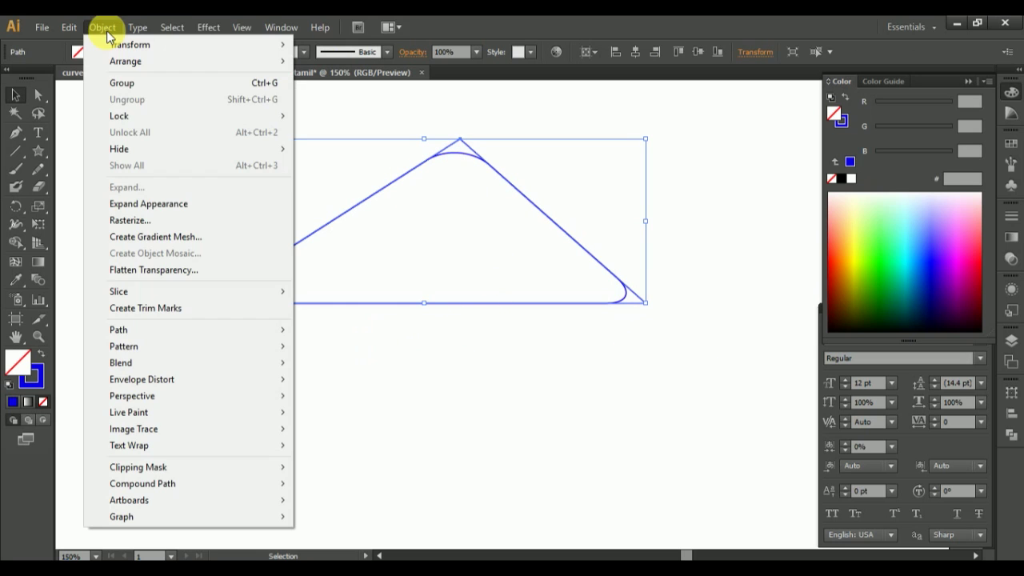
Expand the rounded triangle's appearance and delete the sharp corner slivers with Shape Builder
{"action": "left_click", "coordinate": [187, 205]}
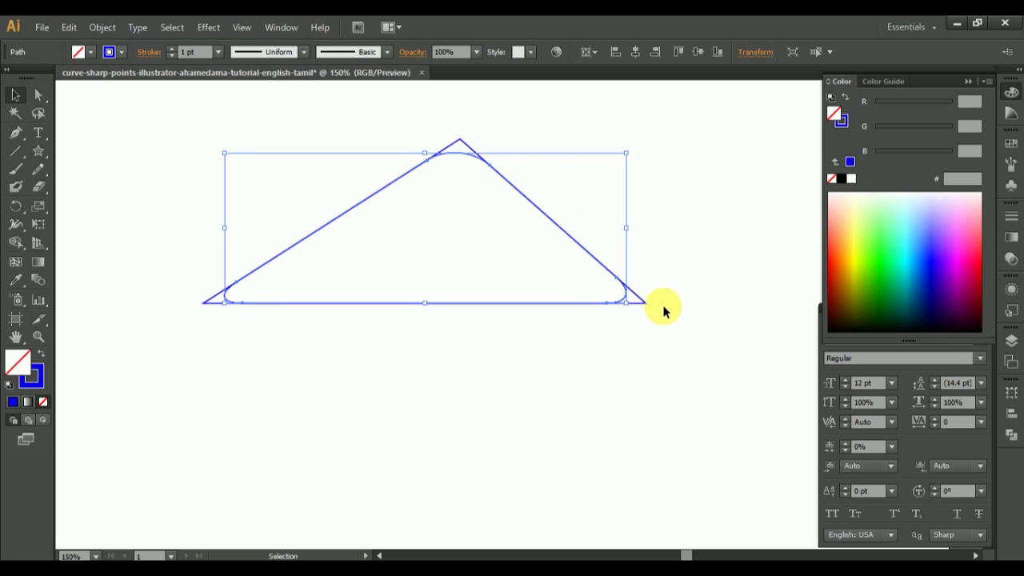
{"action": "left_click_drag", "start_coordinate": [168, 139], "coordinate": [707, 359]}
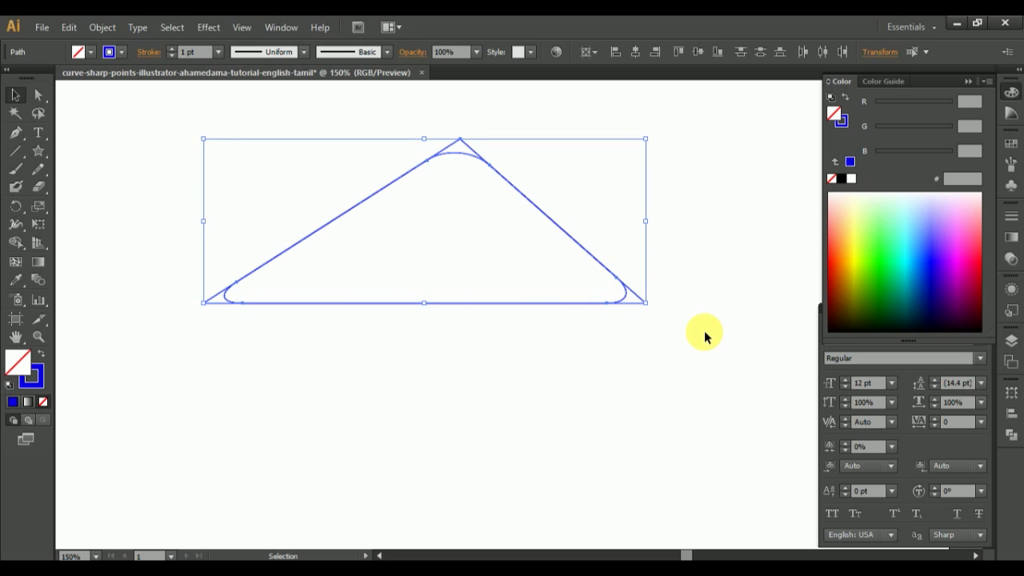
{"action": "left_click", "coordinate": [14, 244]}
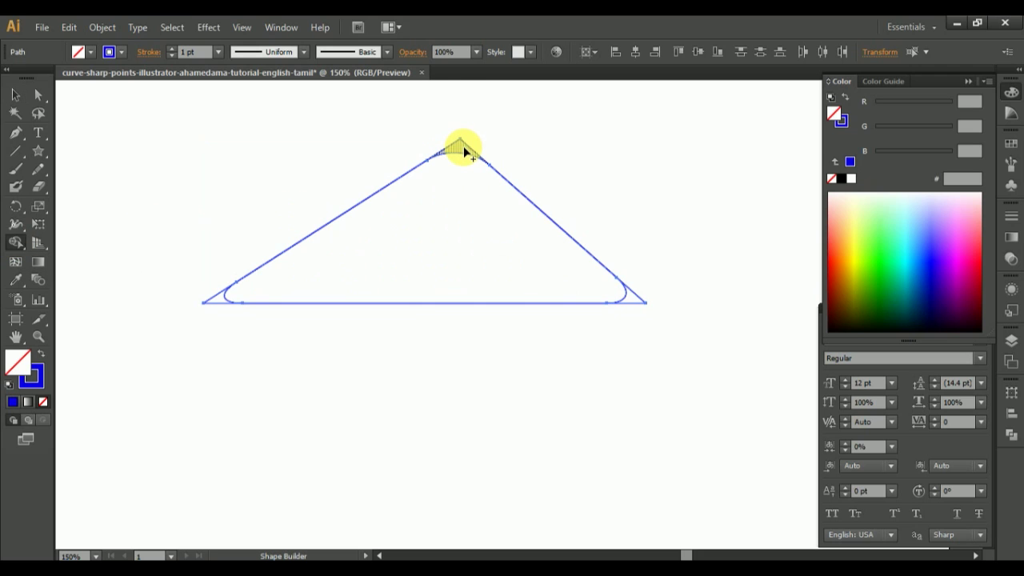
{"action": "left_click_drag", "start_coordinate": [464, 147], "coordinate": [491, 128]}
{"action": "left_click_drag", "start_coordinate": [631, 300], "coordinate": [665, 336]}
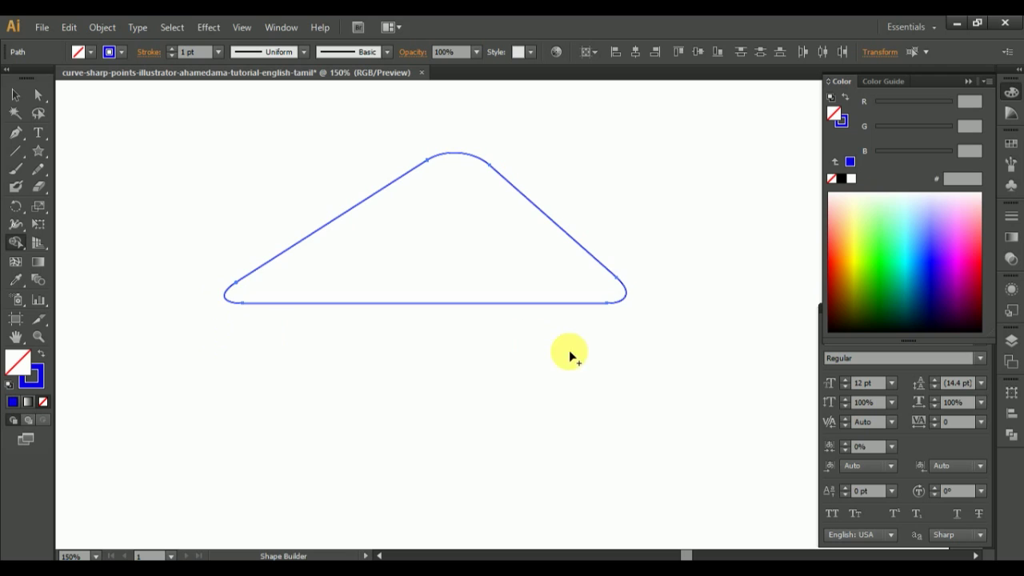
{"action": "left_click", "coordinate": [15, 94]}
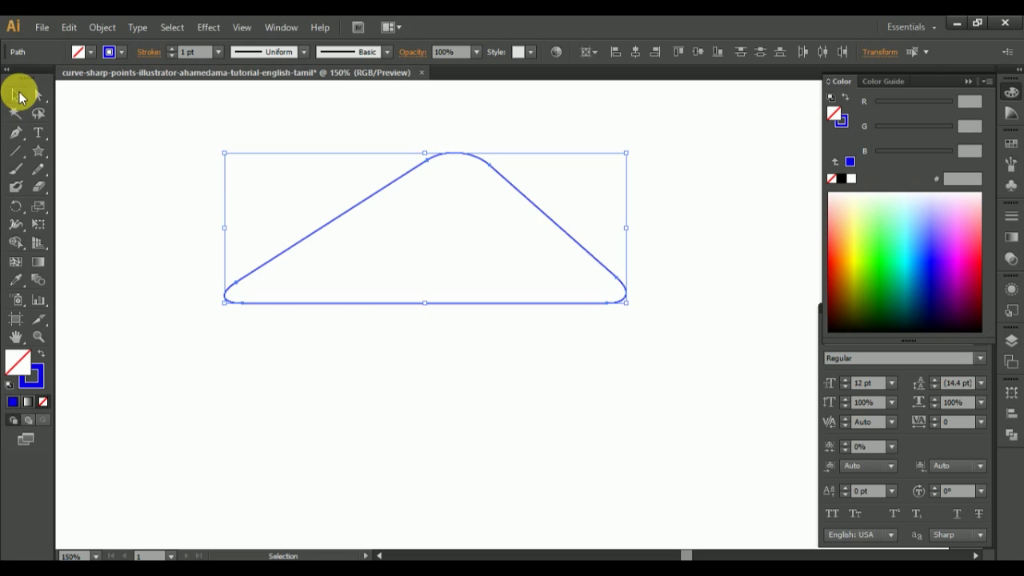
Move the other triangle pair down and to the left
{"action": "left_click", "coordinate": [206, 169]}
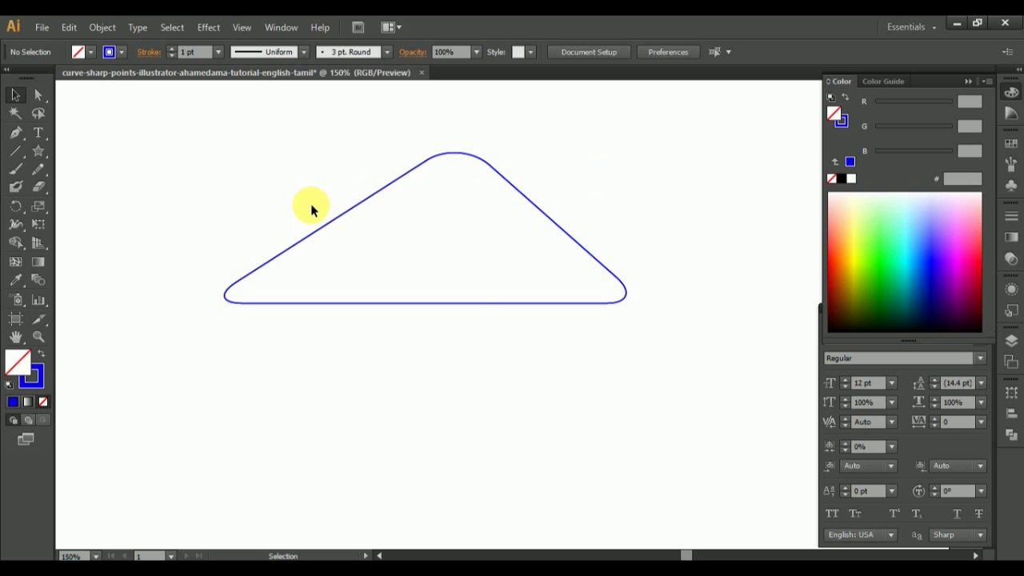
{"action": "scroll", "coordinate": [461, 288], "scroll_direction": "down", "scroll_amount": 3}
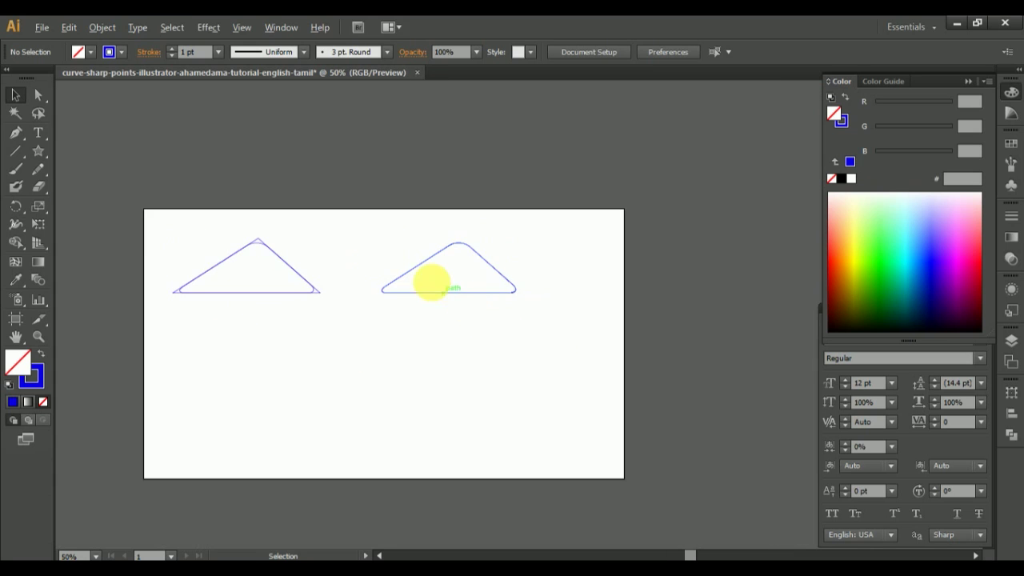
{"action": "scroll", "coordinate": [427, 281], "scroll_direction": "up", "scroll_amount": 2}
{"action": "scroll", "coordinate": [523, 312], "scroll_direction": "down", "scroll_amount": 2}
{"action": "left_click_drag", "start_coordinate": [520, 314], "coordinate": [311, 407]}
{"action": "left_click", "coordinate": [568, 370]}
Delete the extra right-hand triangle and pick the Rectangle Tool from the Star flyout
{"action": "left_click_drag", "start_coordinate": [426, 247], "coordinate": [569, 345]}
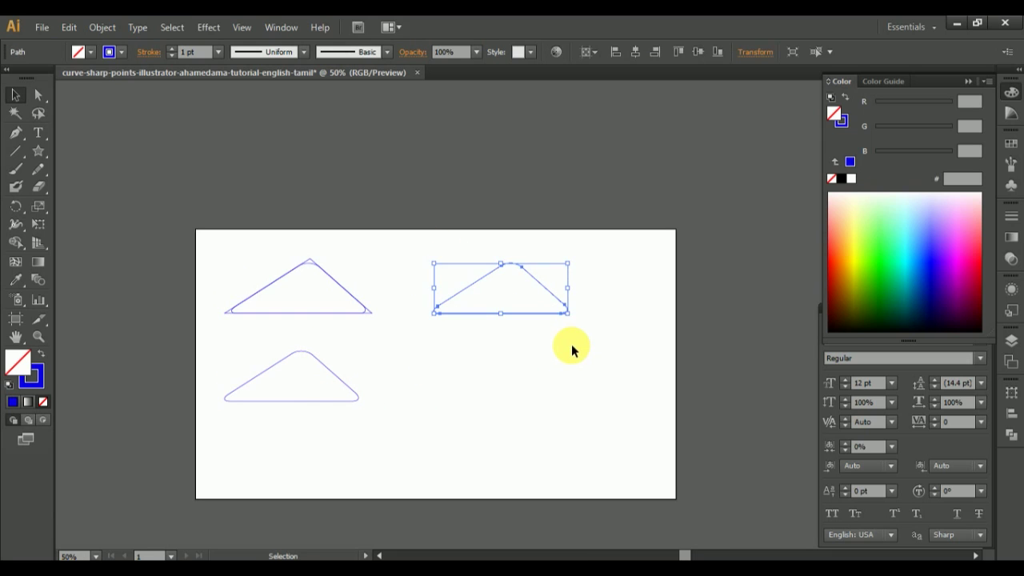
{"action": "key", "text": "Delete"}
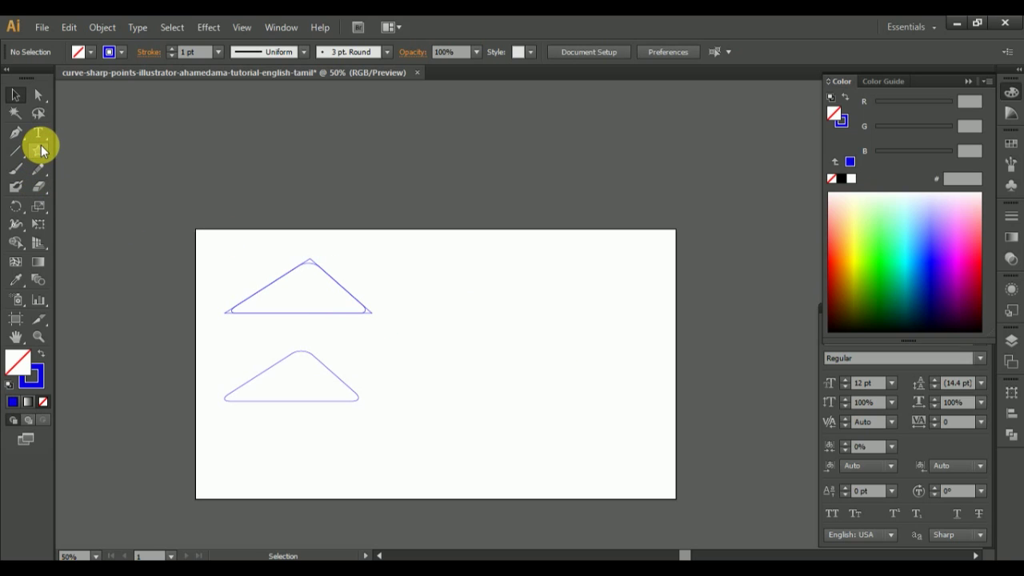
{"action": "left_click_drag", "start_coordinate": [41, 145], "coordinate": [152, 154]}
{"action": "scroll", "coordinate": [496, 307], "scroll_direction": "up", "scroll_amount": 1}
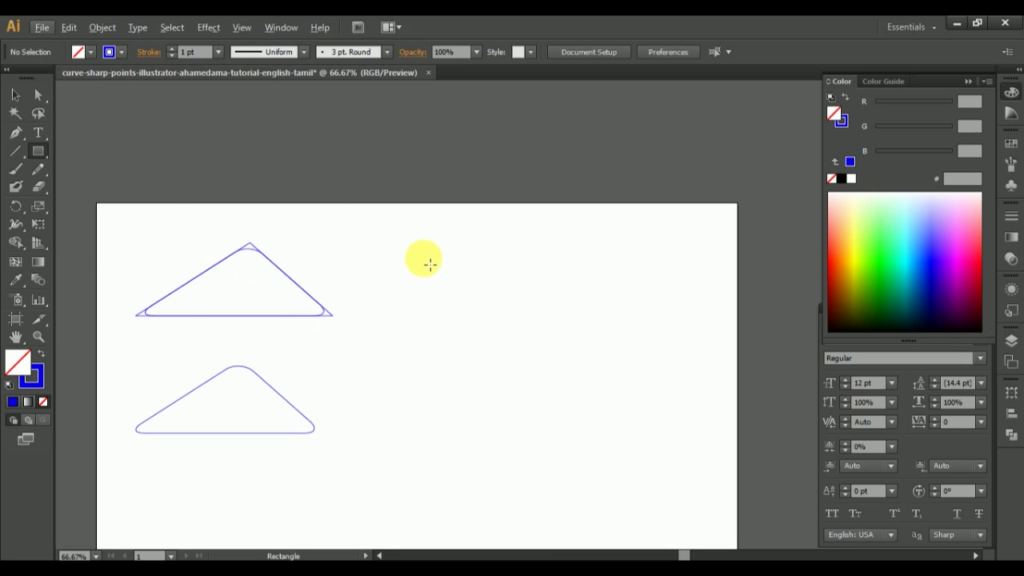
Draw a square right of the triangles and nudge it up and right
{"action": "left_click_drag", "start_coordinate": [430, 257], "coordinate": [504, 330]}
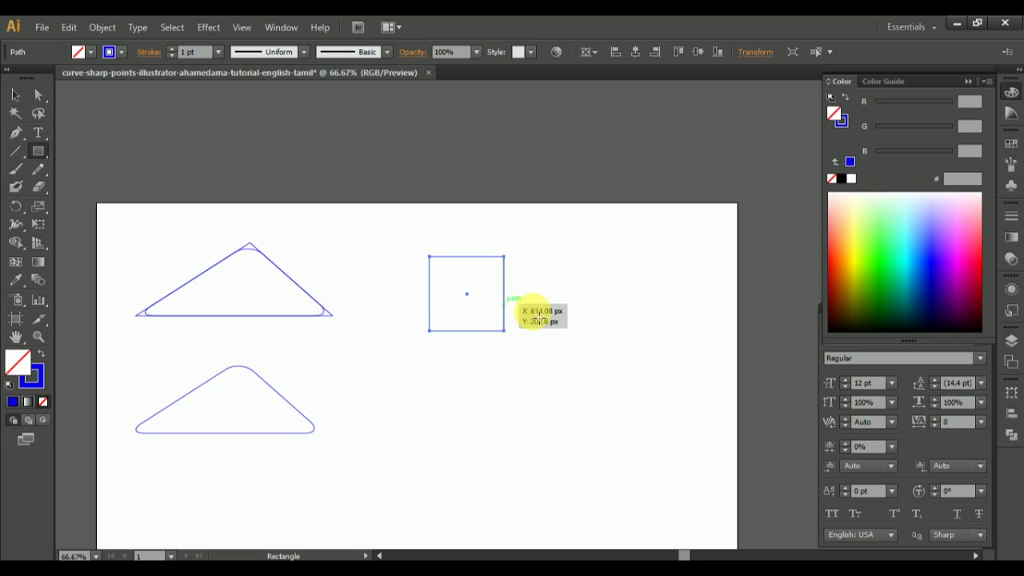
{"action": "left_click", "coordinate": [15, 99]}
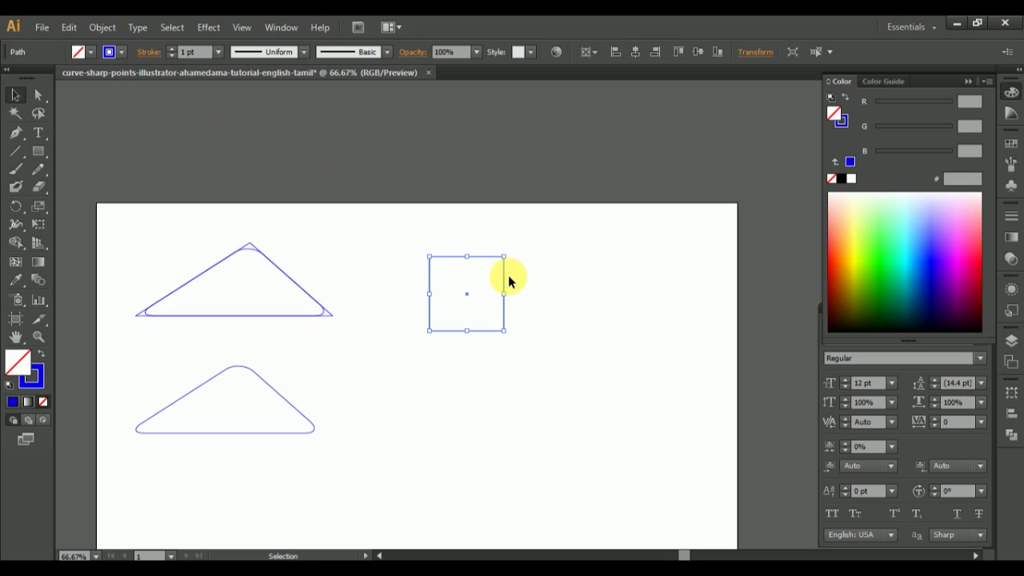
{"action": "left_click_drag", "start_coordinate": [506, 278], "coordinate": [533, 264]}
{"action": "left_click", "coordinate": [591, 284]}
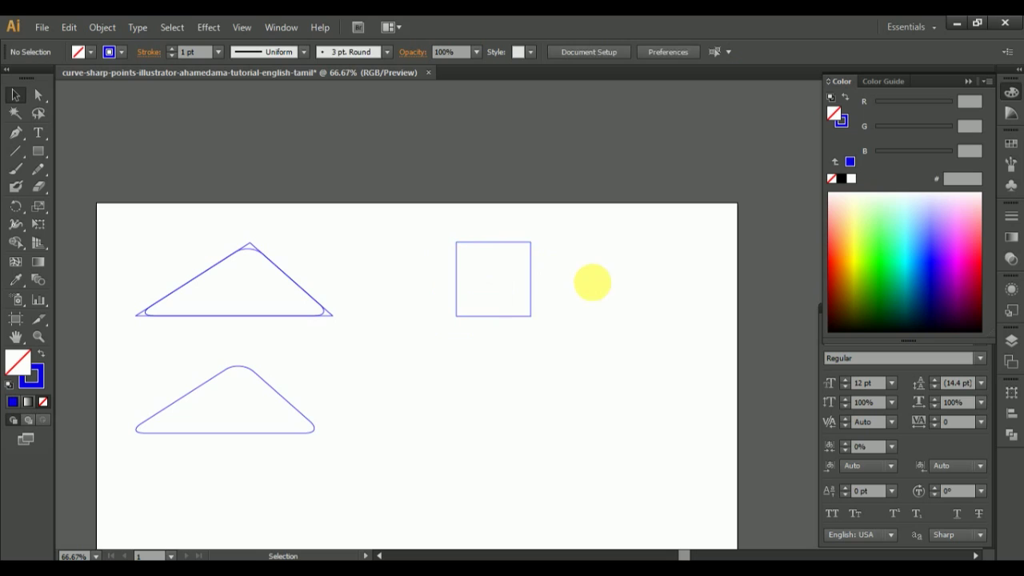
Reselect the whole square and bring up the Effect > Stylize menu
{"action": "left_click", "coordinate": [516, 316]}
{"action": "key", "text": "v"}
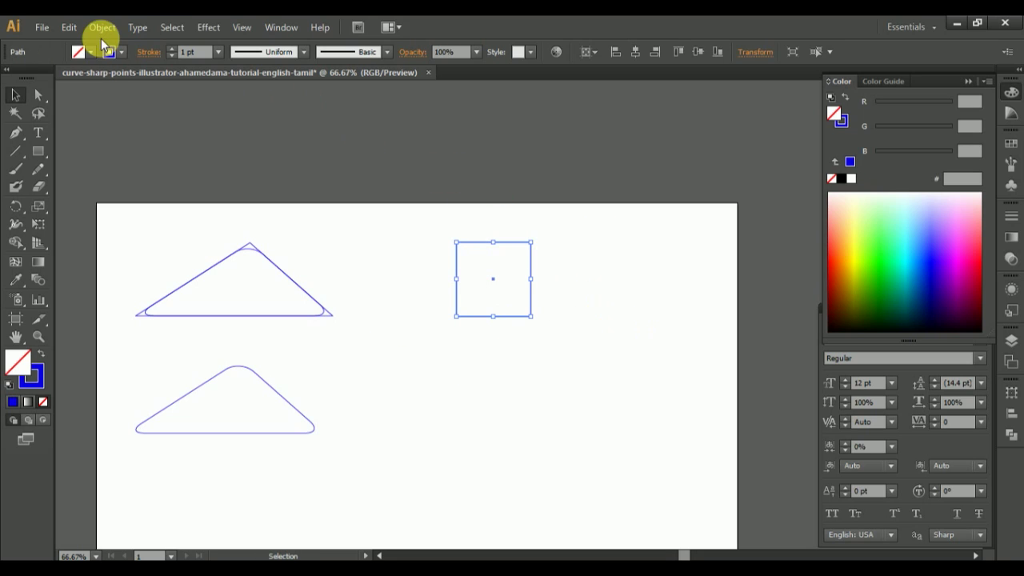
{"action": "left_click", "coordinate": [67, 32]}
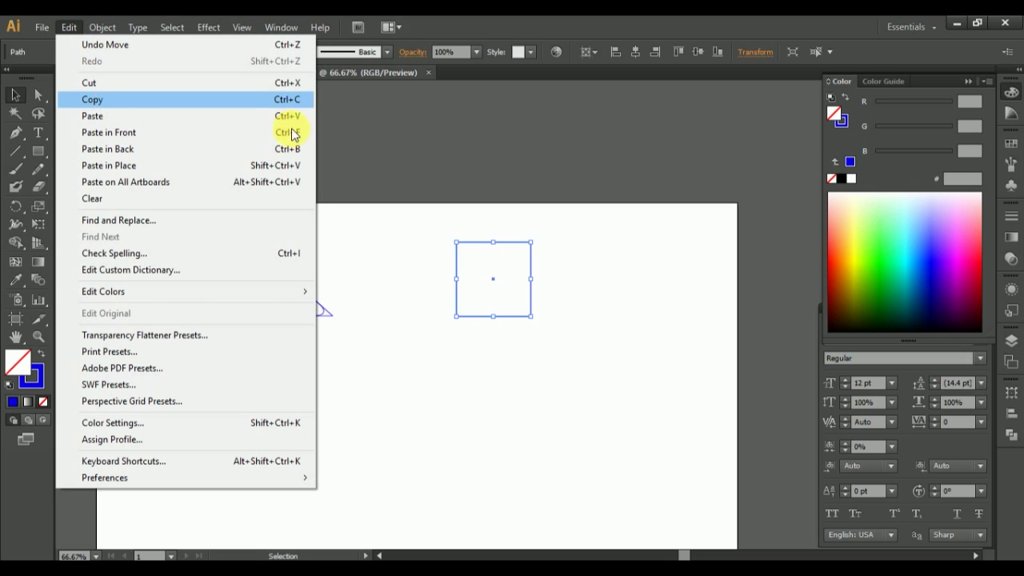
{"action": "left_click", "coordinate": [609, 267]}
{"action": "key", "text": "a"}
{"action": "left_click", "coordinate": [530, 279]}
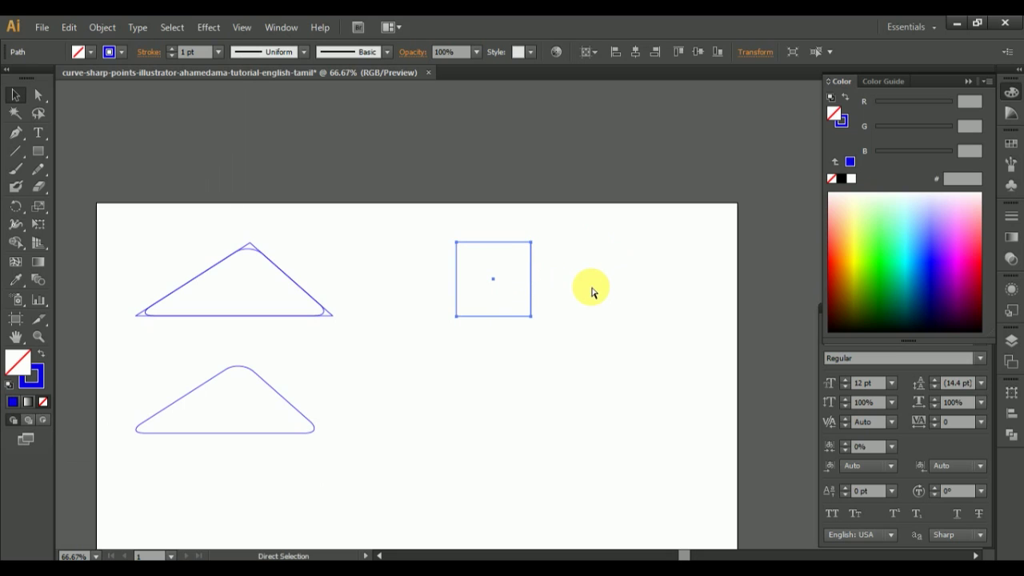
{"action": "key", "text": "v"}
{"action": "left_click", "coordinate": [544, 336]}
{"action": "left_click", "coordinate": [530, 316]}
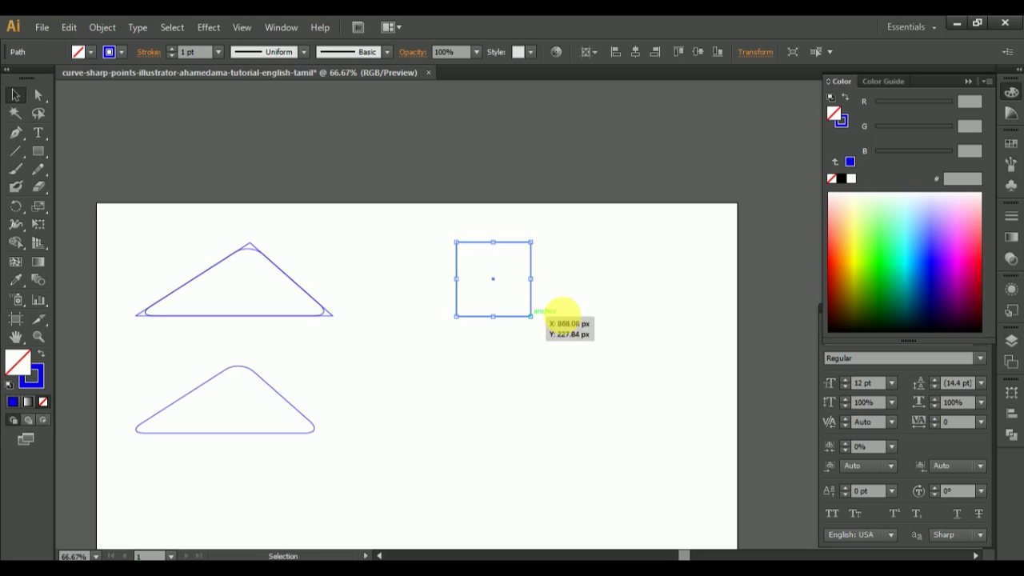
{"action": "left_click", "coordinate": [214, 28]}
{"action": "mouse_move", "coordinate": [232, 196]}
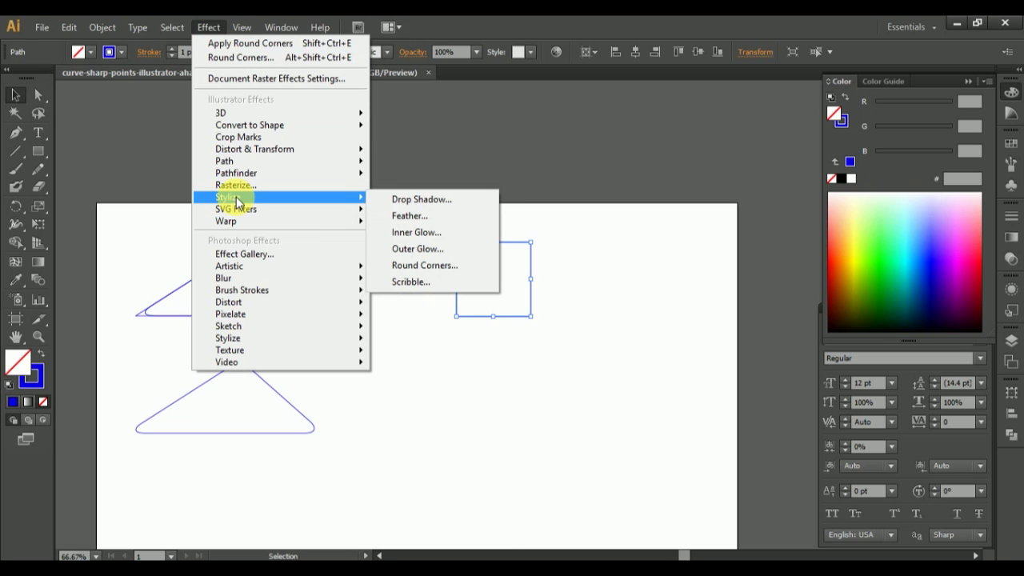
Give the square 35 px Round Corners with preview enabled
{"action": "left_click", "coordinate": [486, 267]}
{"action": "left_click", "coordinate": [648, 195]}
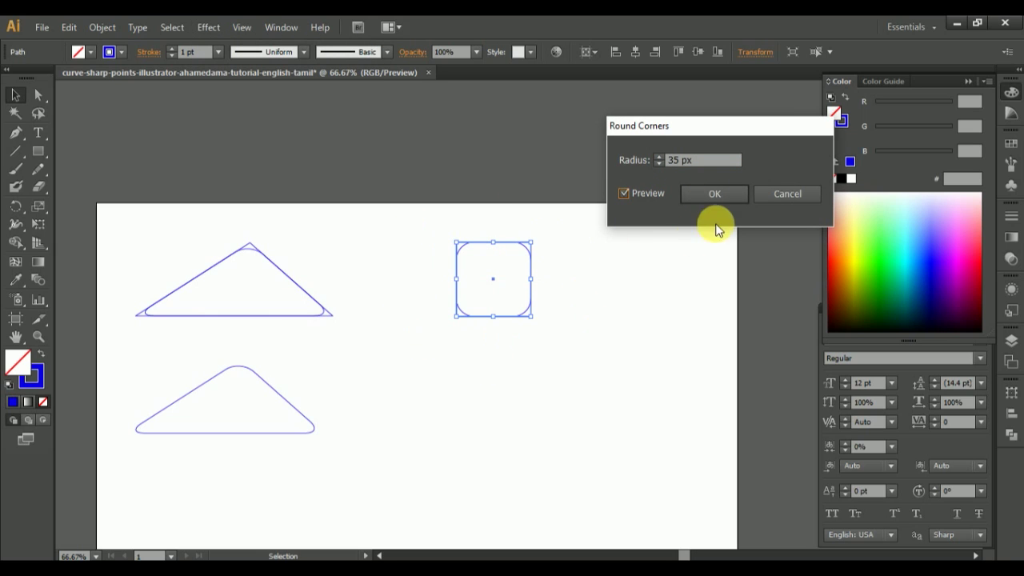
{"action": "left_click", "coordinate": [716, 196]}
{"action": "left_click", "coordinate": [644, 340]}
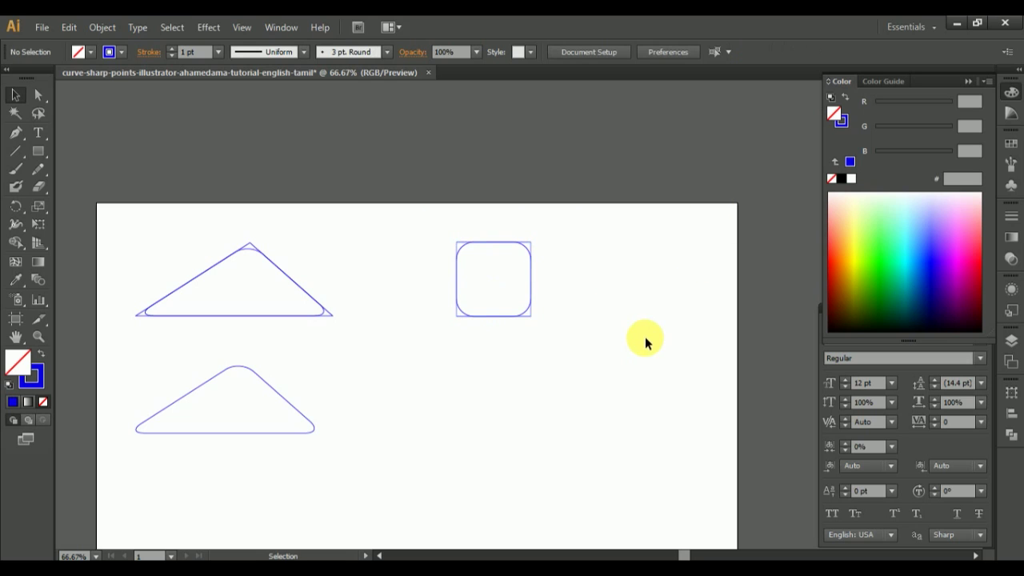
Alt-drag a duplicate of the rounded square pair directly below it
{"action": "scroll", "coordinate": [617, 331], "scroll_direction": "up", "scroll_amount": 2}
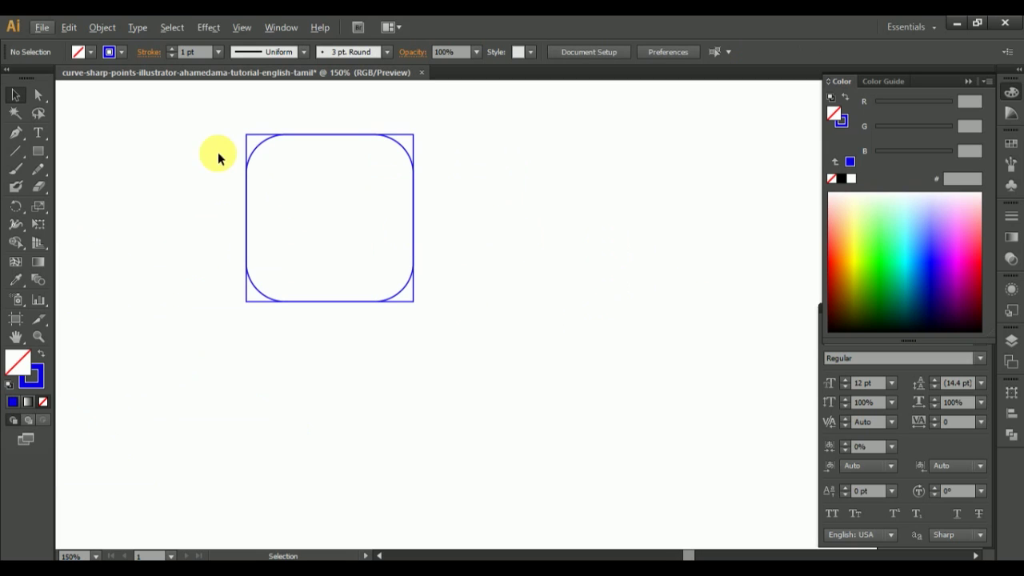
{"action": "scroll", "coordinate": [320, 211], "scroll_direction": "down", "scroll_amount": 2}
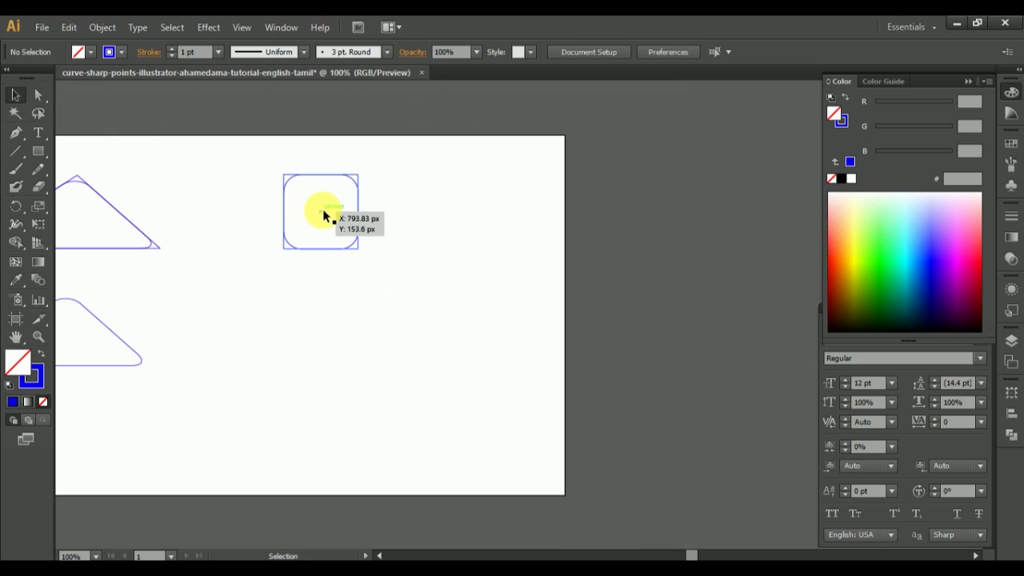
{"action": "left_click_drag", "start_coordinate": [238, 150], "coordinate": [437, 279]}
{"action": "left_click_drag", "start_coordinate": [339, 248], "coordinate": [342, 383]}
{"action": "left_click", "coordinate": [403, 431]}
{"action": "scroll", "coordinate": [304, 422], "scroll_direction": "up", "scroll_amount": 1}
{"action": "scroll", "coordinate": [334, 392], "scroll_direction": "down", "scroll_amount": 2}
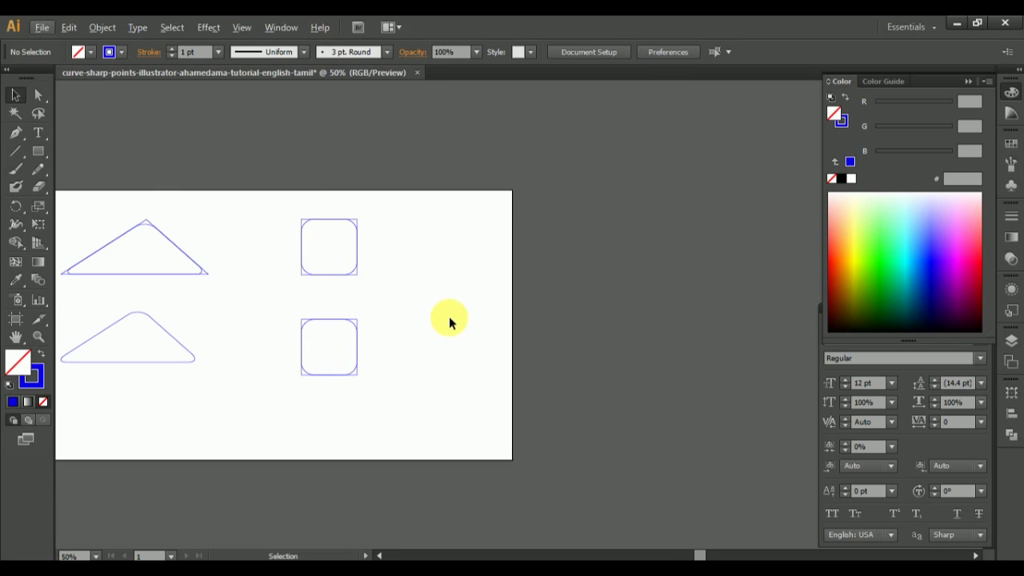
{"action": "scroll", "coordinate": [343, 380], "scroll_direction": "up", "scroll_amount": 2}
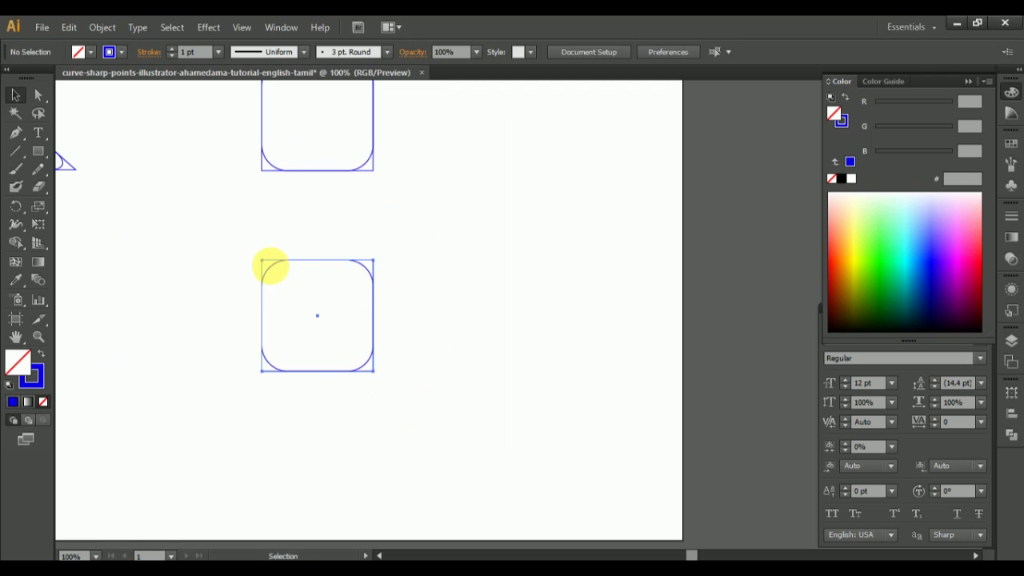
Expand Appearance on the lower rounded square, then marquee-select the whole lower shape
{"action": "left_click", "coordinate": [267, 264]}
{"action": "left_click", "coordinate": [96, 29]}
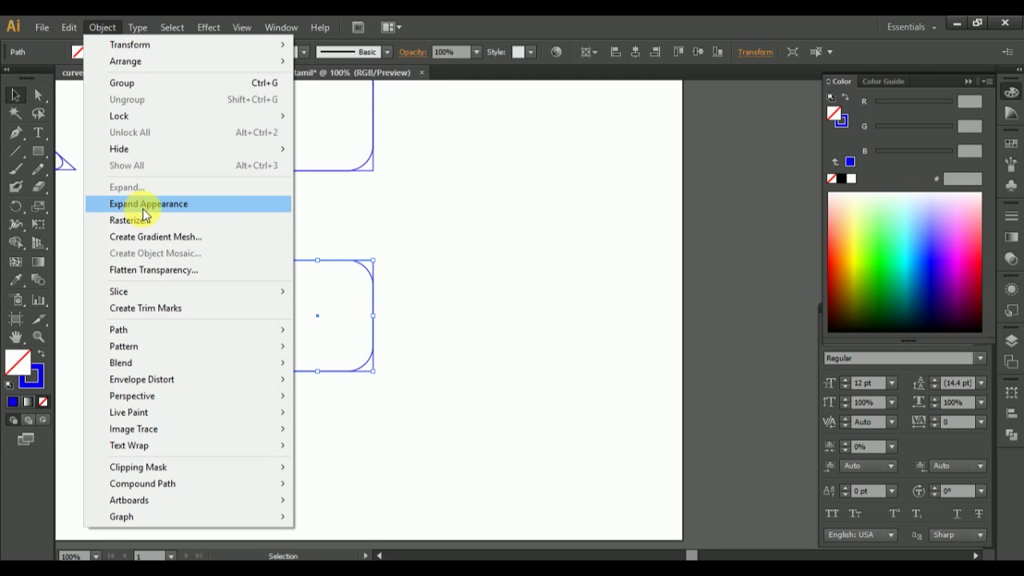
{"action": "left_click", "coordinate": [263, 206]}
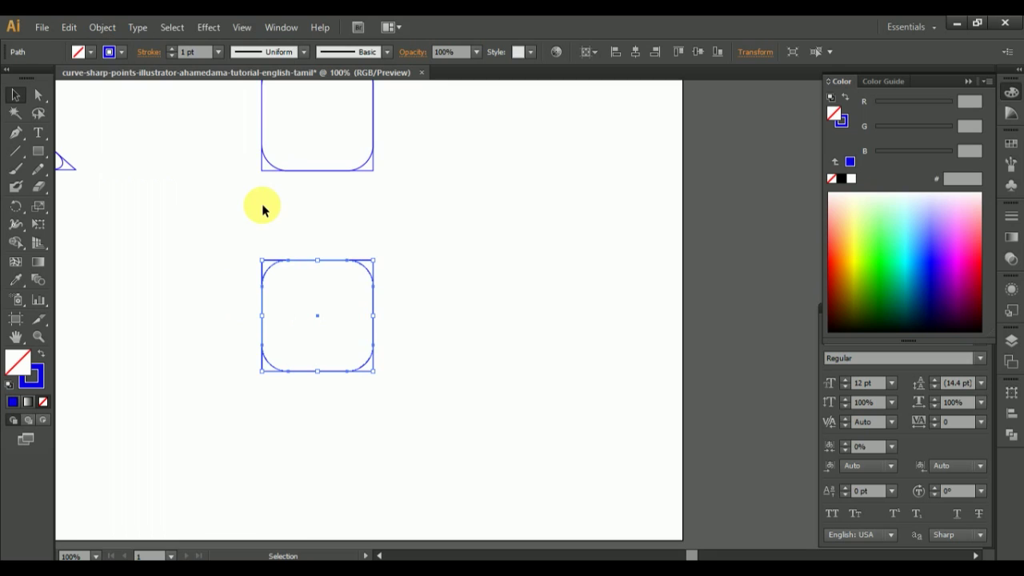
{"action": "left_click", "coordinate": [457, 298]}
{"action": "scroll", "coordinate": [256, 320], "scroll_direction": "up", "scroll_amount": 1}
{"action": "left_click_drag", "start_coordinate": [213, 216], "coordinate": [521, 484]}
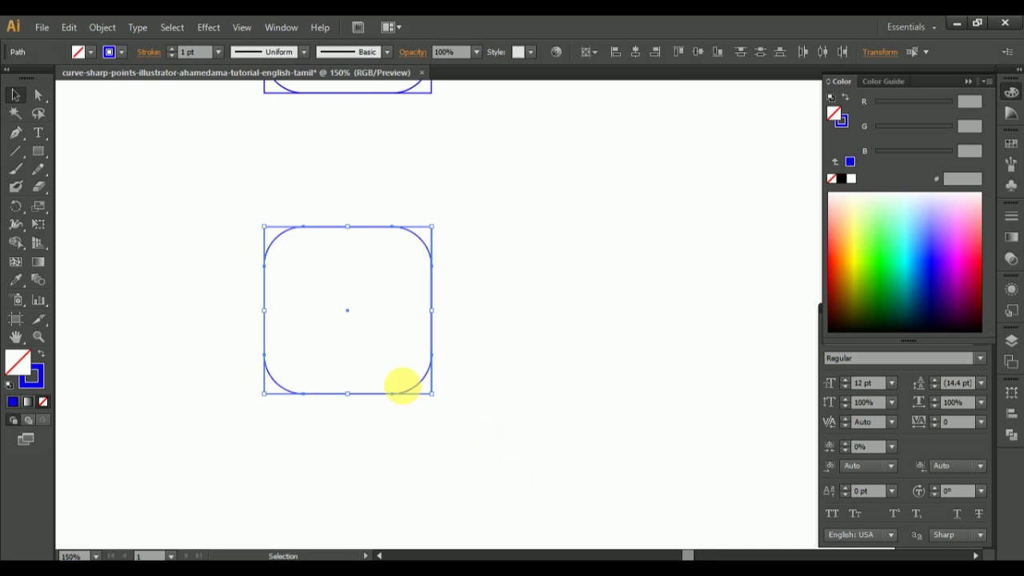
Merge the lower square's top-left and bottom-right corner areas back into it with Shape Builder
{"action": "left_click", "coordinate": [18, 244]}
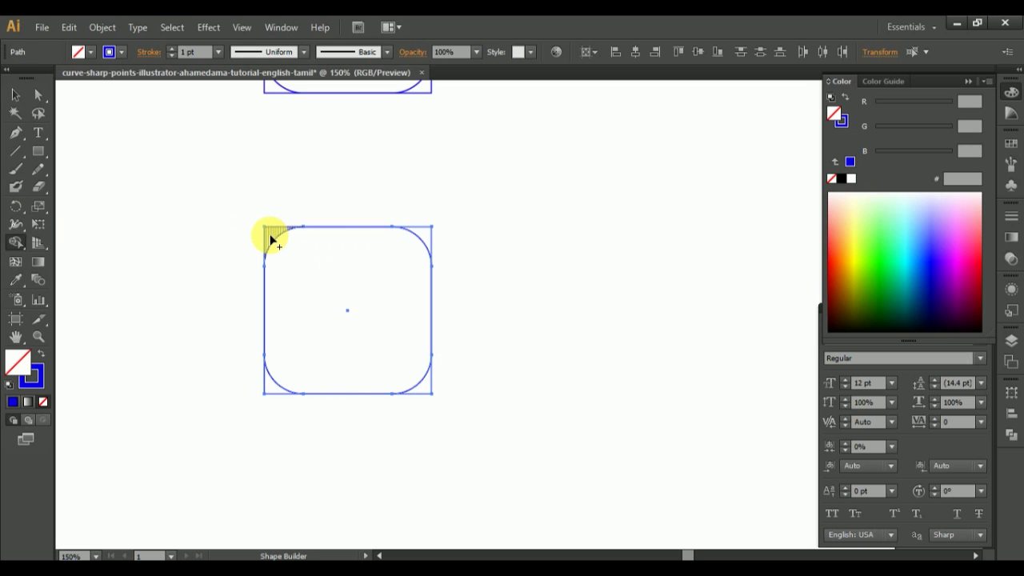
{"action": "left_click_drag", "start_coordinate": [270, 236], "coordinate": [306, 268]}
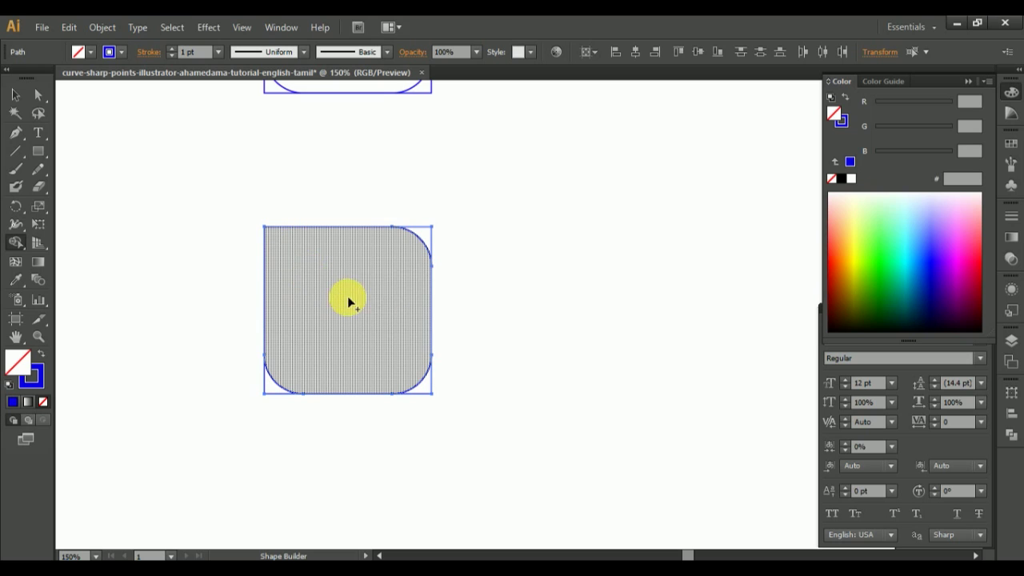
{"action": "mouse_move", "coordinate": [423, 385]}
{"action": "left_mouse_down"}
{"action": "mouse_move", "coordinate": [395, 365]}
{"action": "mouse_move", "coordinate": [393, 313]}
{"action": "left_mouse_up"}
Place a copy of the reshaped square to the right of the original
{"action": "left_click", "coordinate": [15, 94]}
{"action": "left_click", "coordinate": [644, 168]}
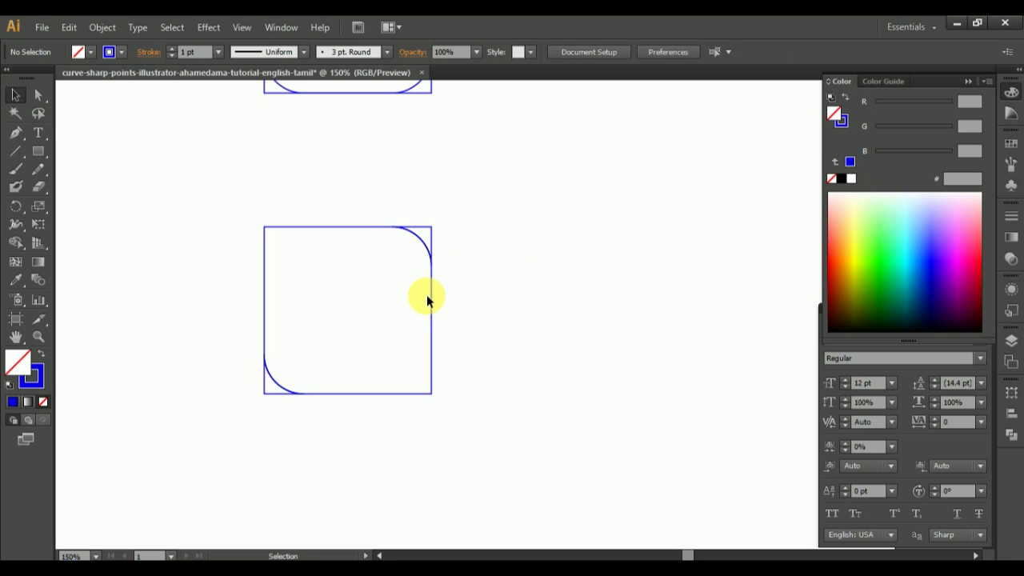
{"action": "left_click_drag", "start_coordinate": [432, 299], "coordinate": [704, 309]}
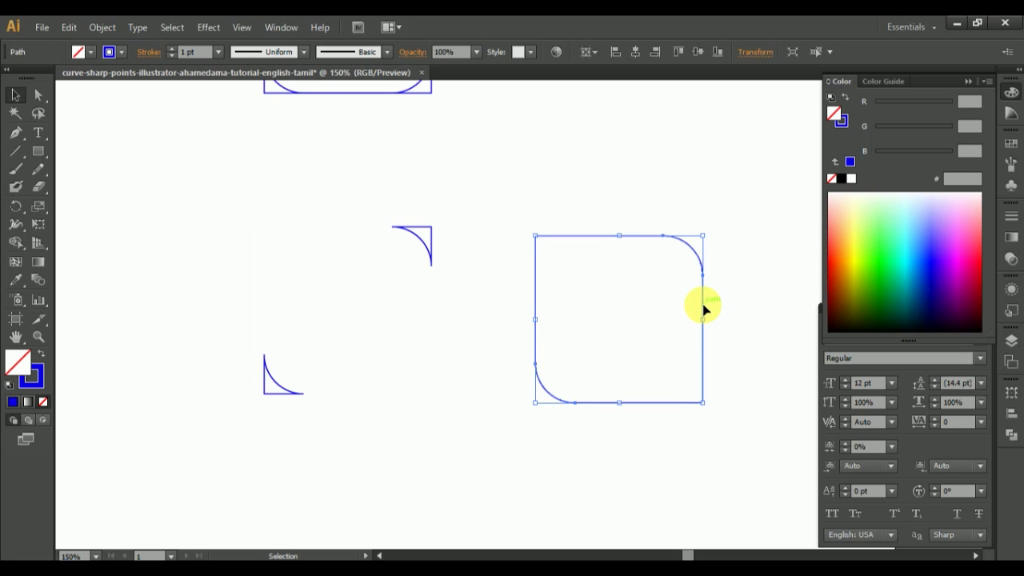
{"action": "key", "text": "ctrl+z"}
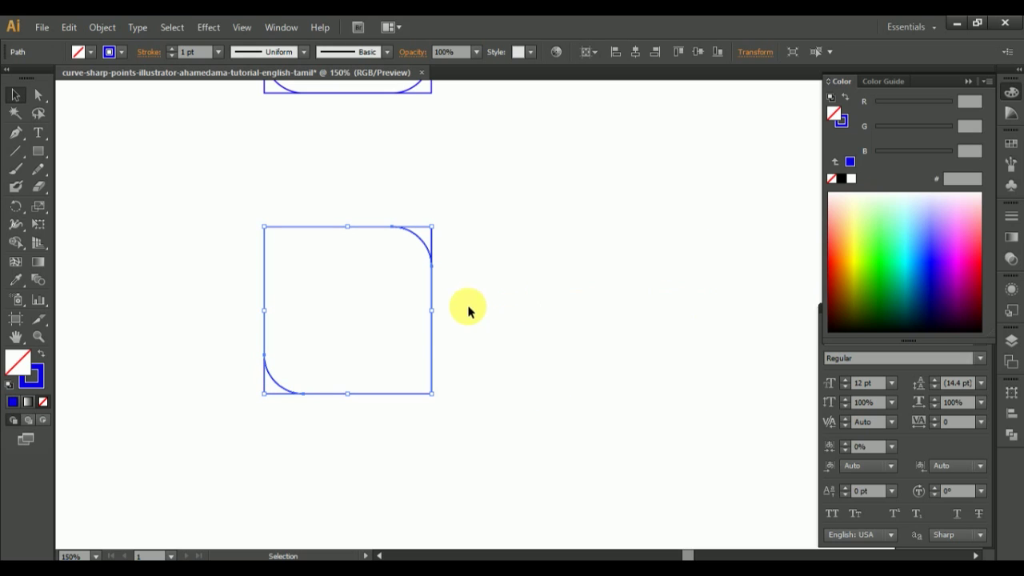
{"action": "left_click_drag", "start_coordinate": [432, 334], "coordinate": [669, 343]}
{"action": "left_click", "coordinate": [710, 183]}
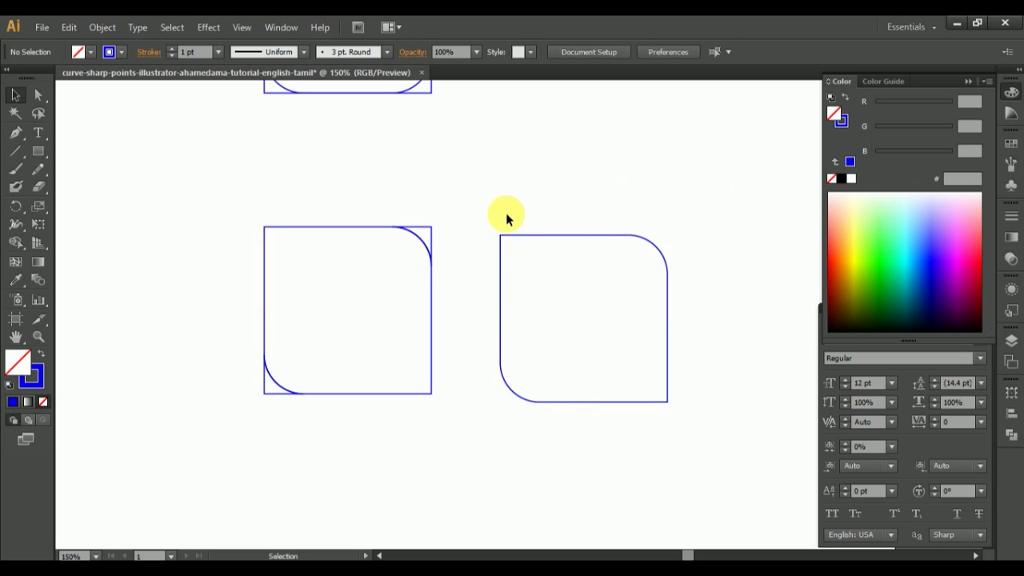
{"action": "scroll", "coordinate": [676, 244], "scroll_direction": "down", "scroll_amount": 1}
{"action": "scroll", "coordinate": [661, 238], "scroll_direction": "down", "scroll_amount": 3}
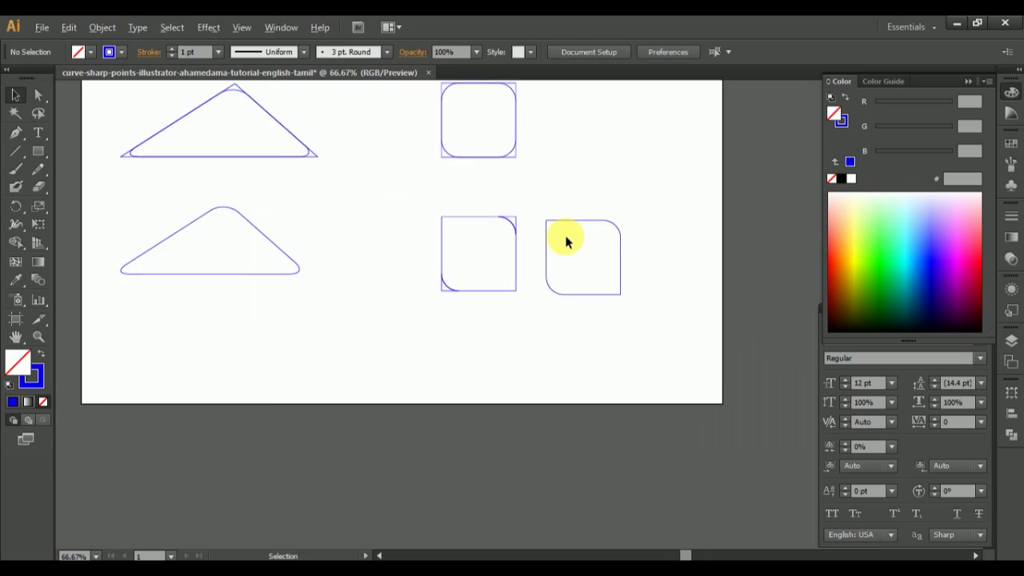
Duplicate the artboard to the right with the Artboard tool
{"action": "scroll", "coordinate": [626, 297], "scroll_direction": "up", "scroll_amount": 1}
{"action": "scroll", "coordinate": [468, 276], "scroll_direction": "down", "scroll_amount": 2}
{"action": "scroll", "coordinate": [606, 204], "scroll_direction": "up", "scroll_amount": 1}
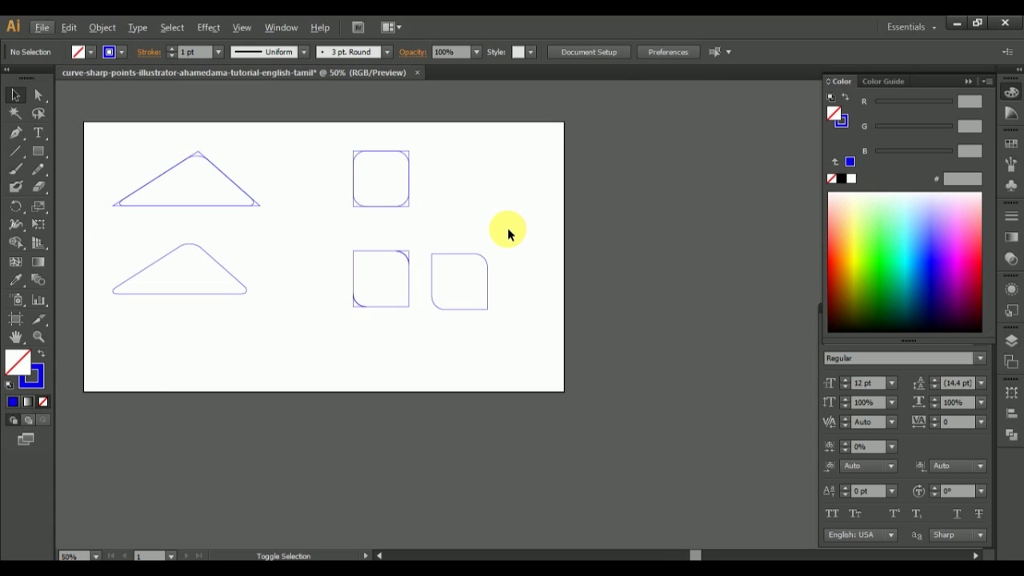
{"action": "left_click", "coordinate": [14, 324]}
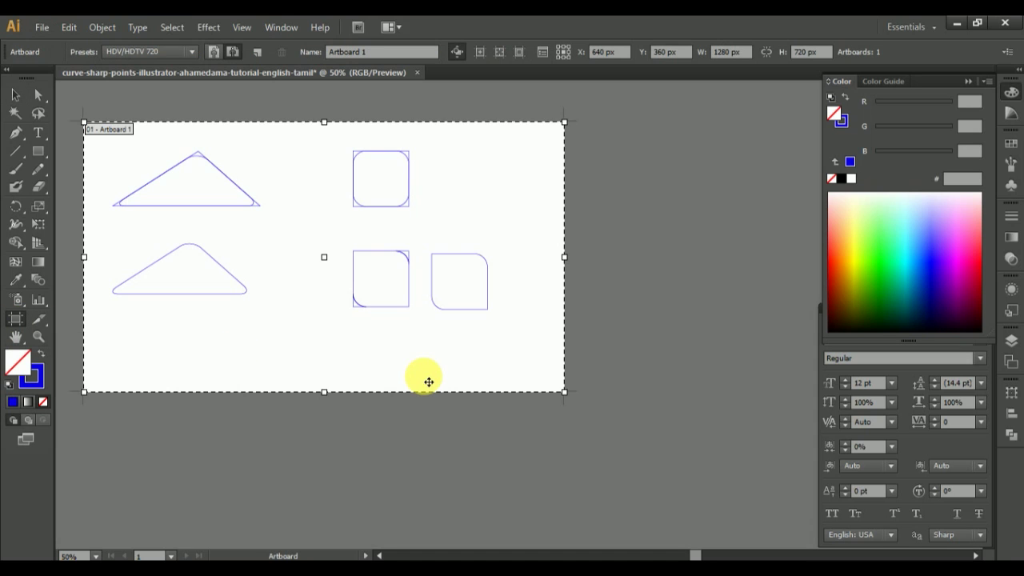
{"action": "scroll", "coordinate": [349, 348], "scroll_direction": "down", "scroll_amount": 2}
{"action": "scroll", "coordinate": [453, 355], "scroll_direction": "up", "scroll_amount": 1}
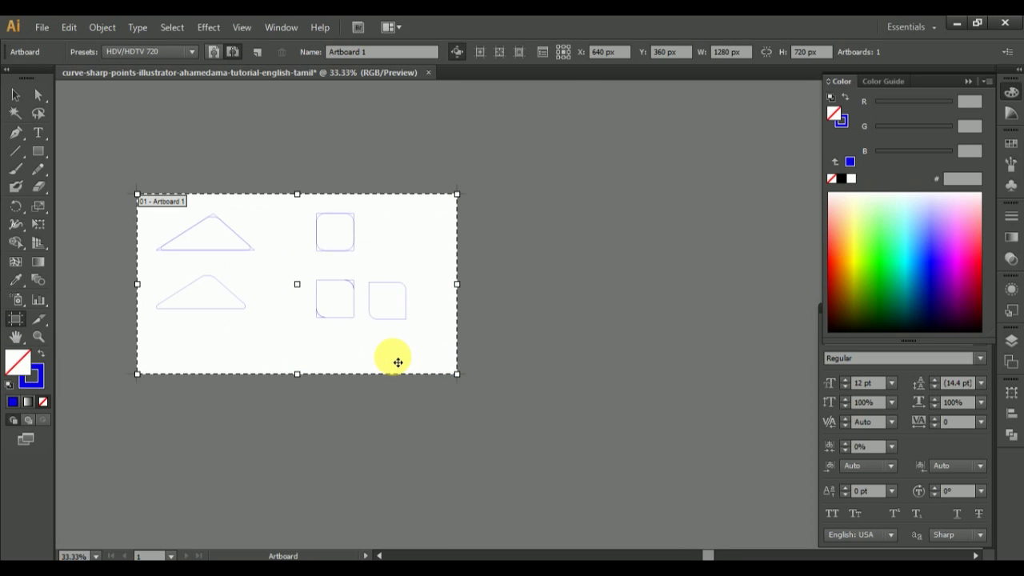
{"action": "left_click_drag", "start_coordinate": [397, 363], "coordinate": [726, 361]}
Delete all the copied shapes from the second artboard
{"action": "left_click", "coordinate": [16, 96]}
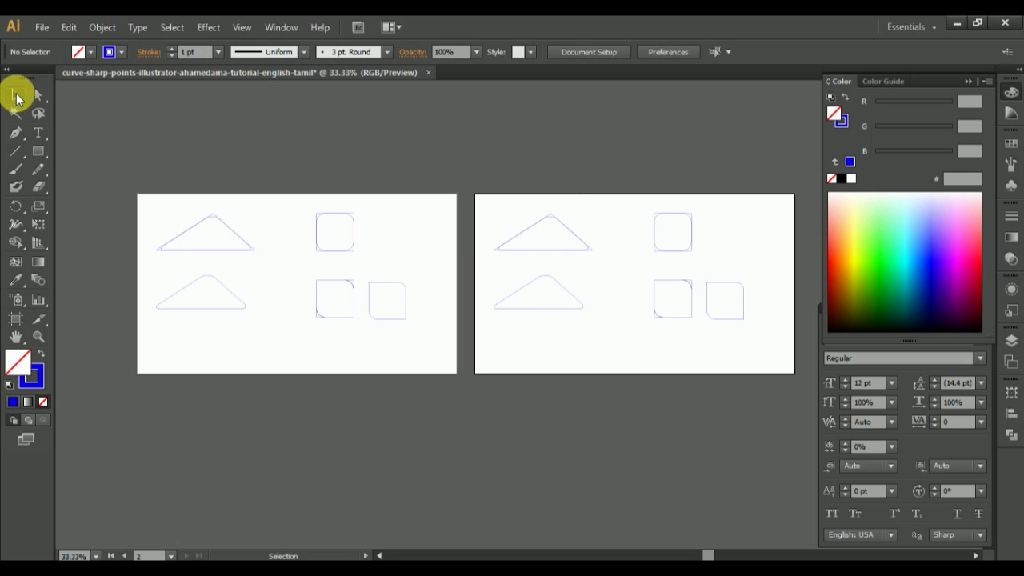
{"action": "scroll", "coordinate": [512, 281], "scroll_direction": "down", "scroll_amount": 1}
{"action": "scroll", "coordinate": [704, 308], "scroll_direction": "up", "scroll_amount": 1}
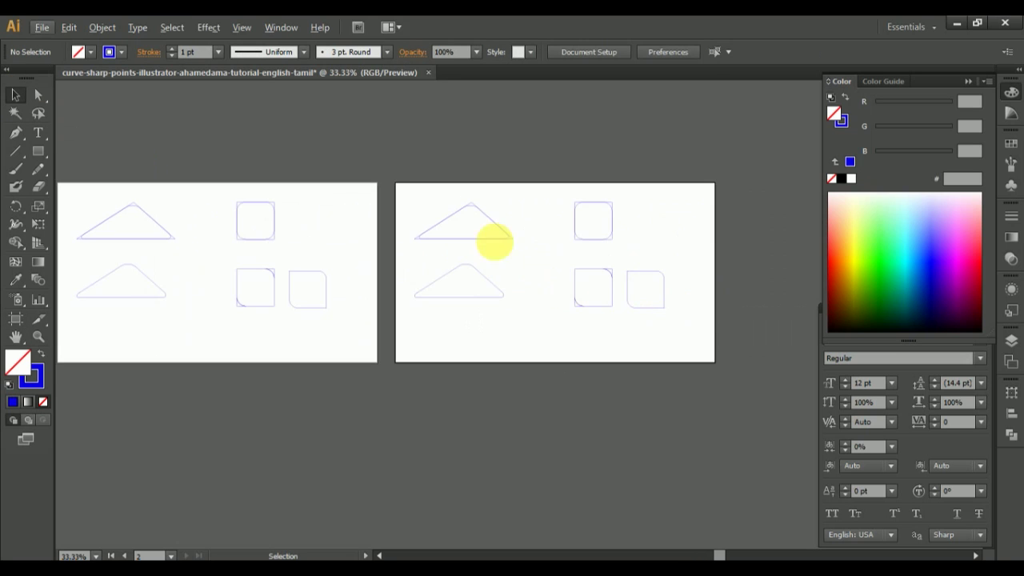
{"action": "left_click_drag", "start_coordinate": [414, 184], "coordinate": [677, 333]}
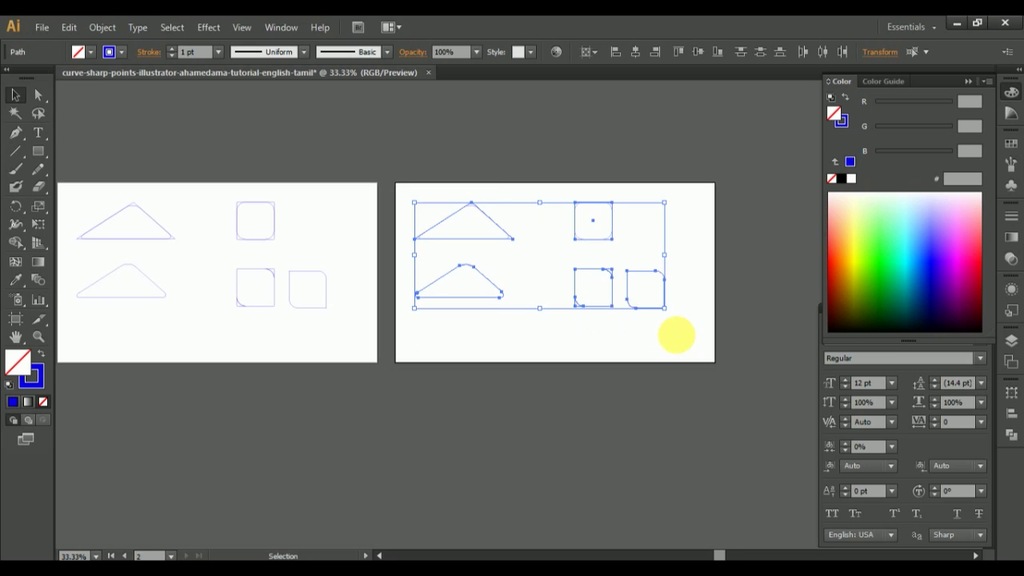
{"action": "scroll", "coordinate": [623, 308], "scroll_direction": "up", "scroll_amount": 2}
{"action": "key", "text": "Delete"}
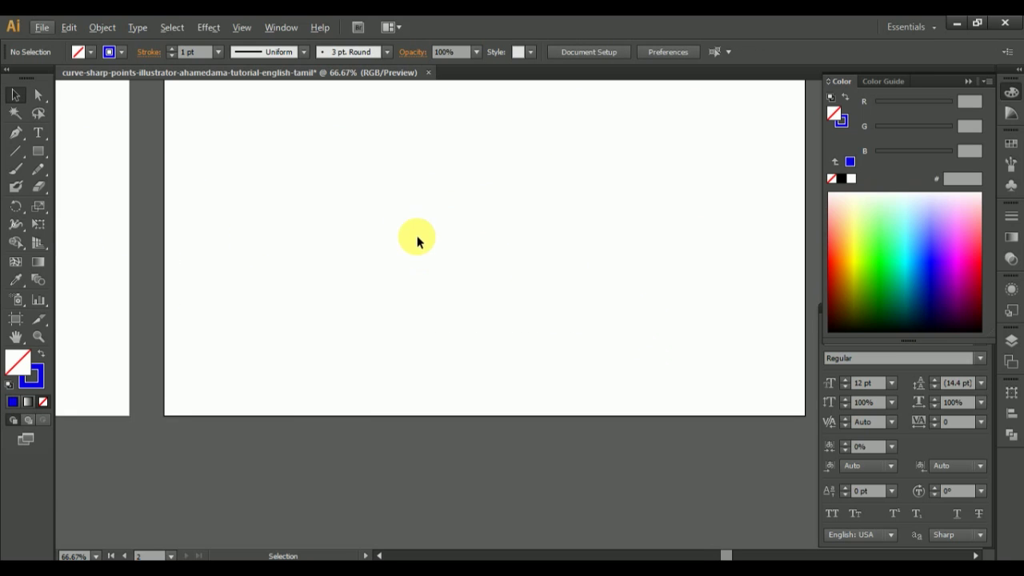
{"action": "scroll", "coordinate": [417, 237], "scroll_direction": "up", "scroll_amount": 2}
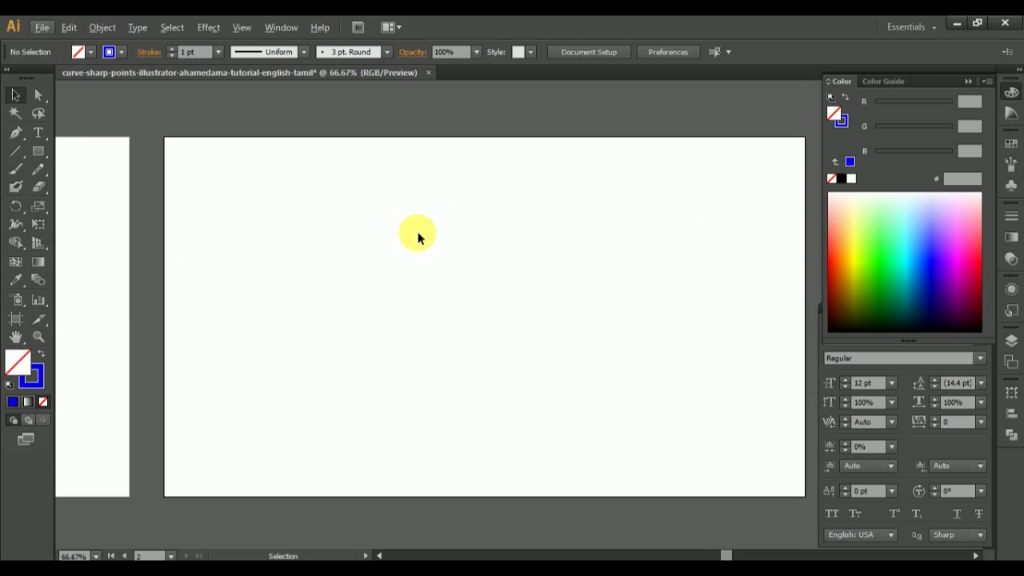
Start a Pen path on the second artboard with a curved upper-left segment
{"action": "left_click", "coordinate": [16, 136]}
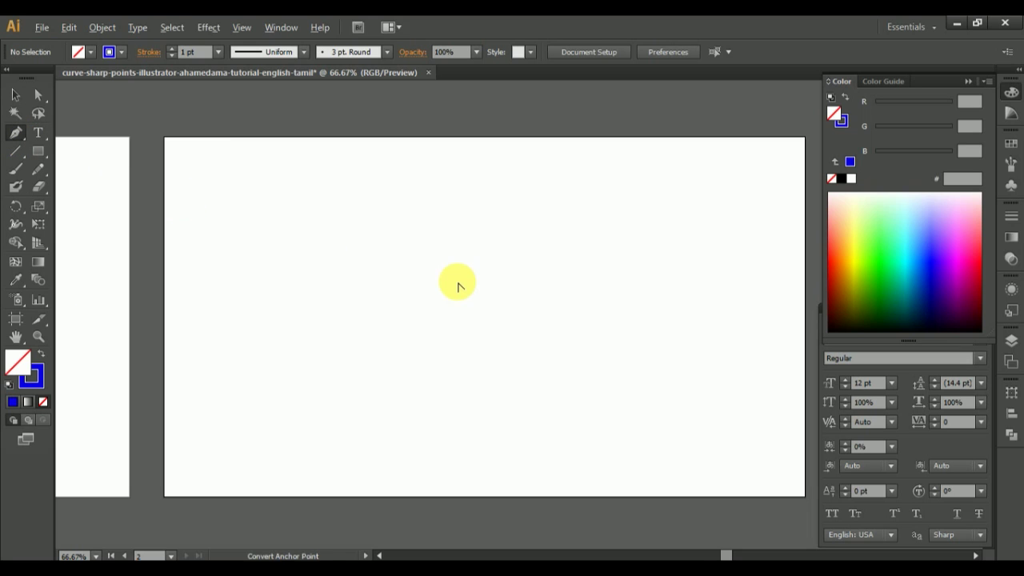
{"action": "scroll", "coordinate": [458, 286], "scroll_direction": "down", "scroll_amount": 3}
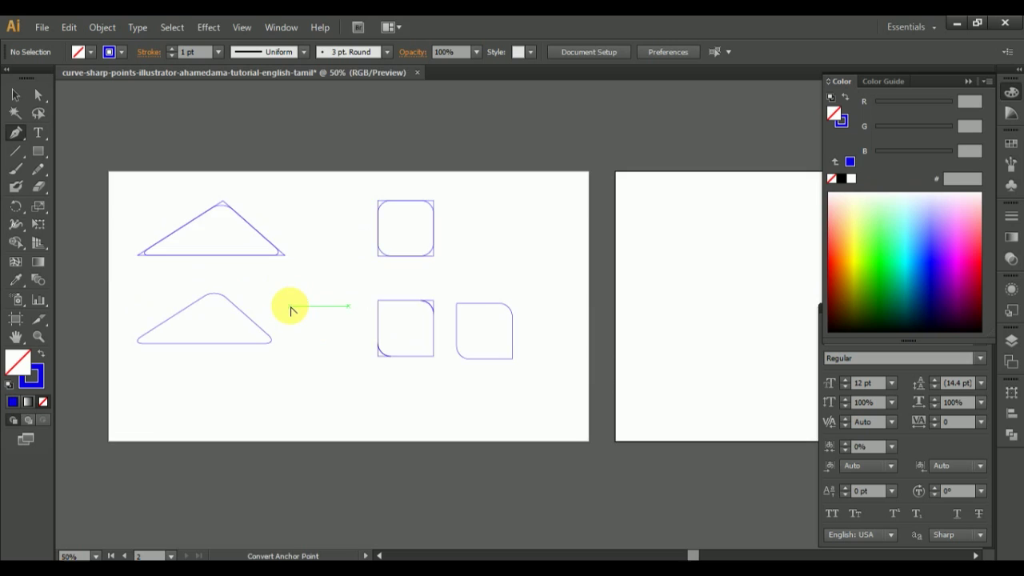
{"action": "scroll", "coordinate": [290, 304], "scroll_direction": "down", "scroll_amount": 2}
{"action": "scroll", "coordinate": [613, 304], "scroll_direction": "up", "scroll_amount": 2}
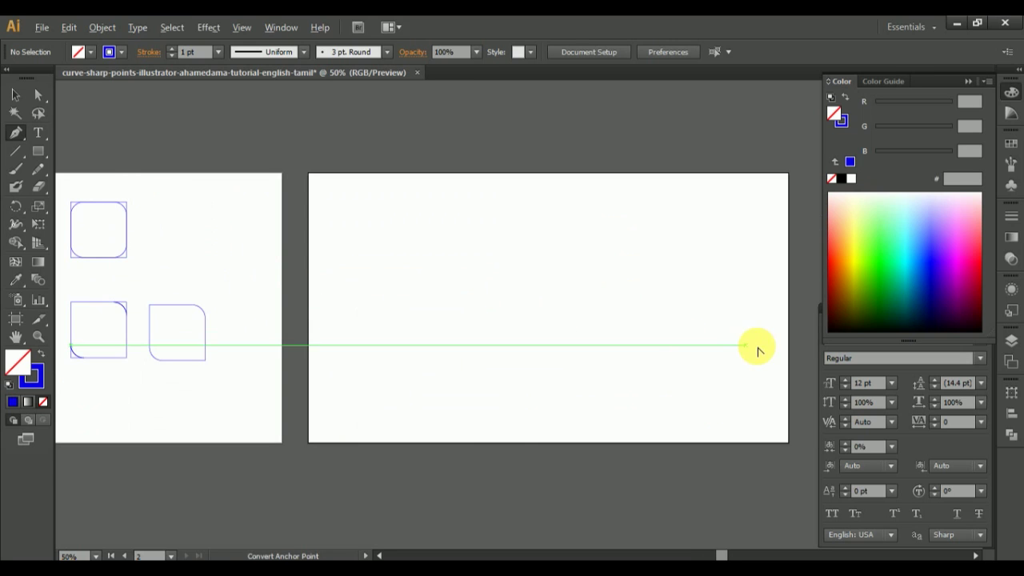
{"action": "scroll", "coordinate": [739, 350], "scroll_direction": "up", "scroll_amount": 1}
{"action": "left_click", "coordinate": [16, 137]}
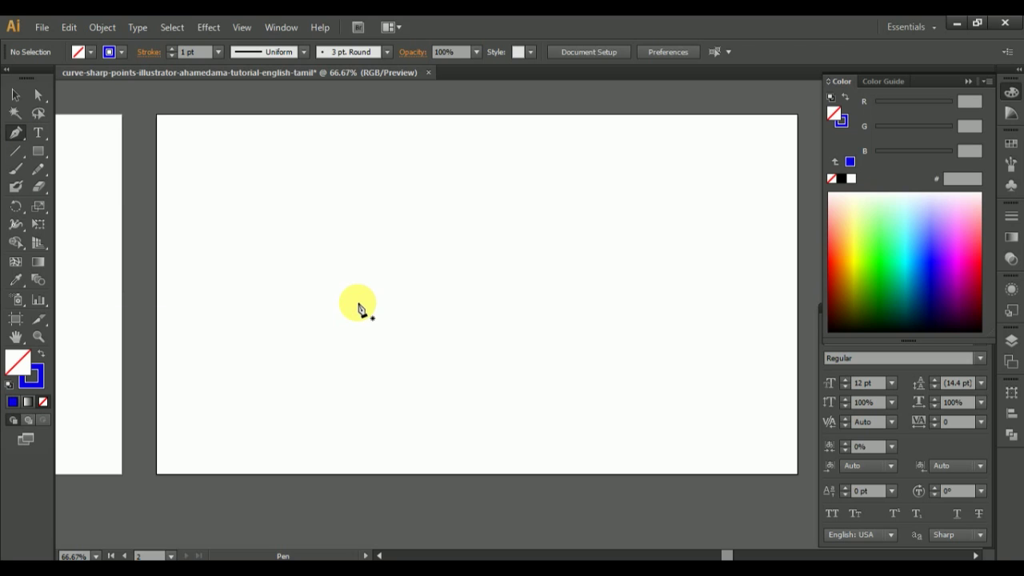
{"action": "left_click", "coordinate": [357, 303]}
{"action": "left_click_drag", "start_coordinate": [498, 218], "coordinate": [582, 264]}
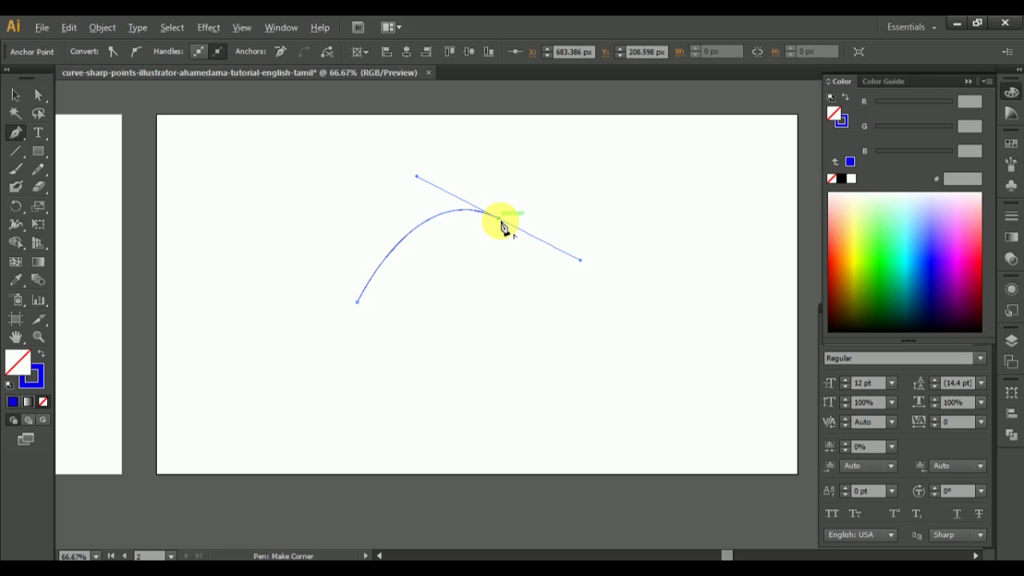
Add two corner points, close the path on its start point, and deselect
{"action": "left_click", "coordinate": [598, 268]}
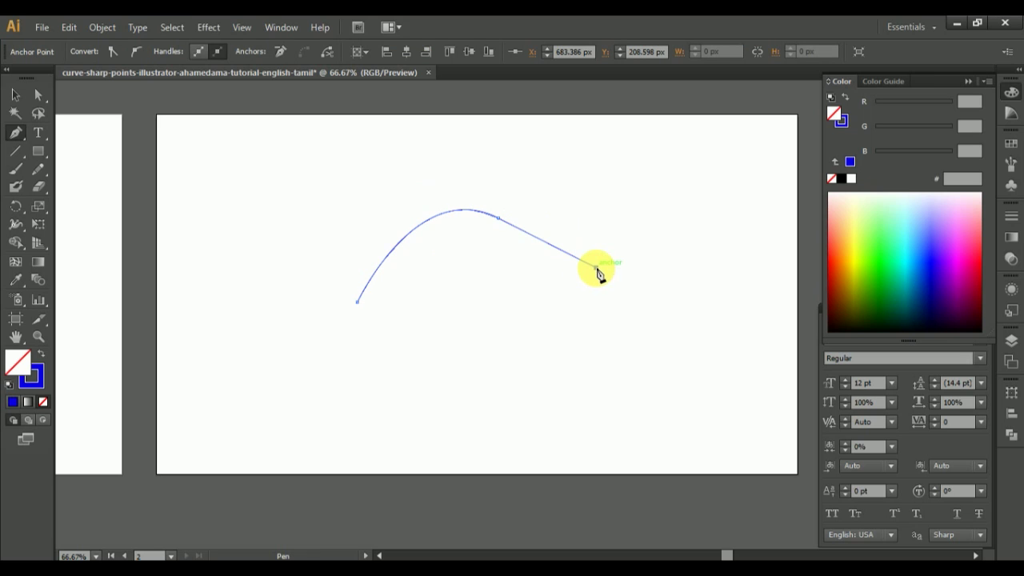
{"action": "left_click", "coordinate": [542, 372]}
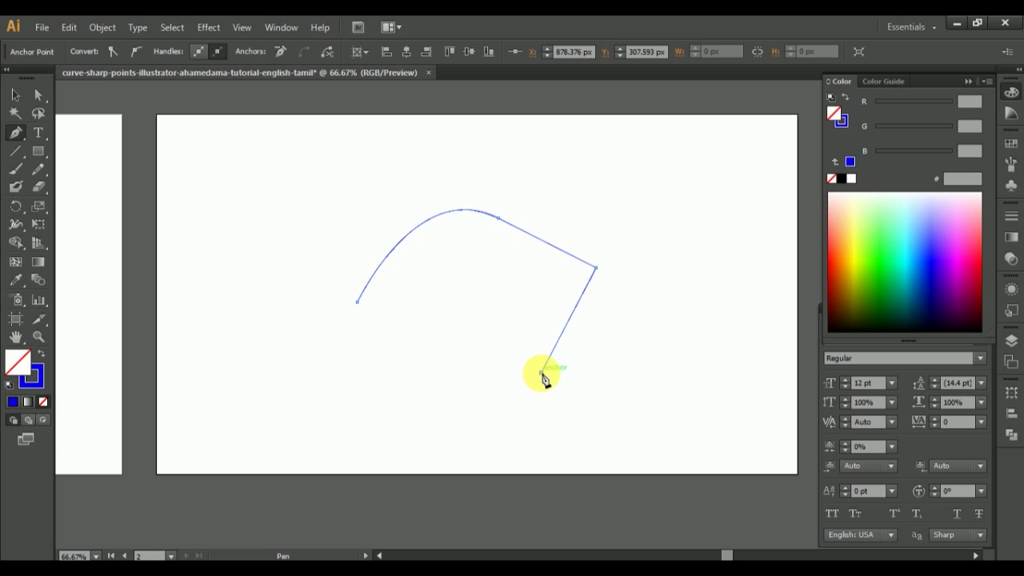
{"action": "left_click", "coordinate": [358, 304]}
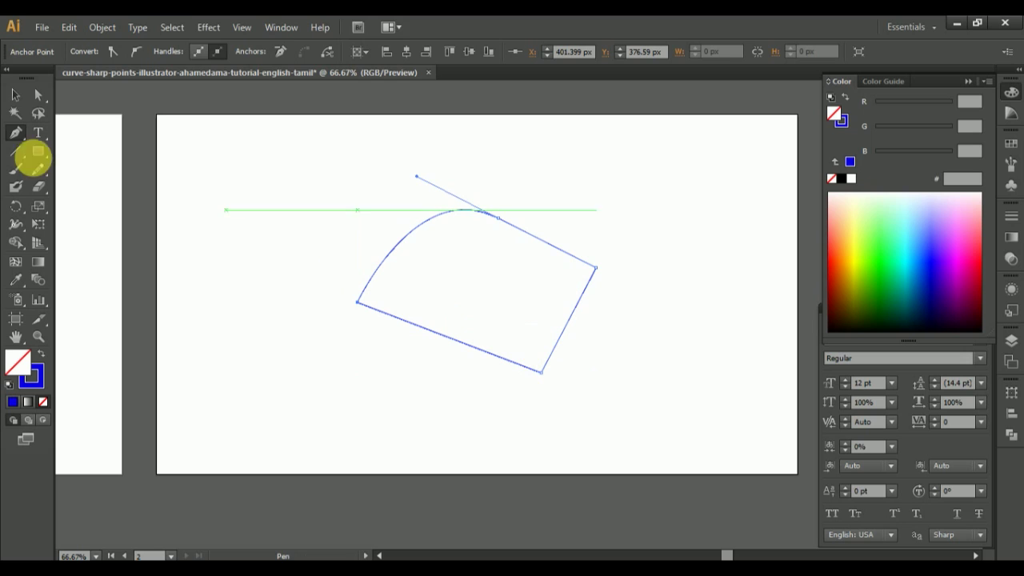
{"action": "left_click", "coordinate": [18, 92]}
{"action": "left_click", "coordinate": [156, 178]}
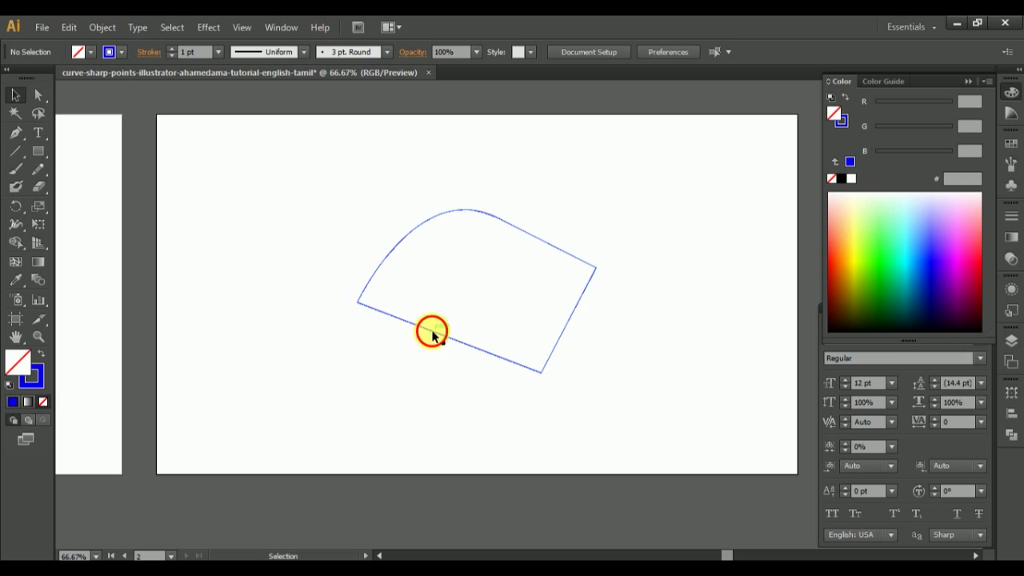
Nudge the curved path left and stack a copy behind it with Copy and Paste in Back
{"action": "left_click_drag", "start_coordinate": [432, 336], "coordinate": [408, 338]}
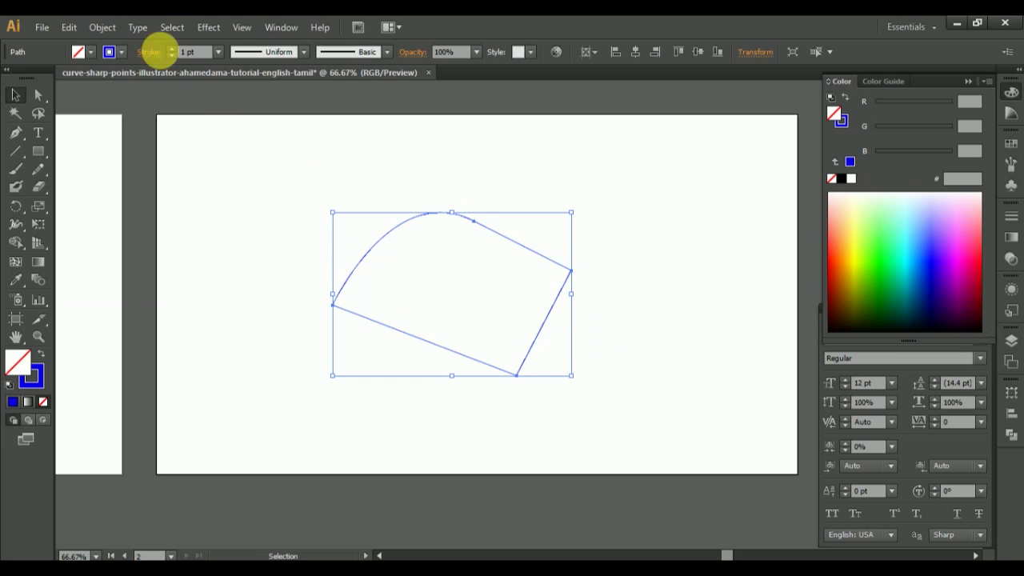
{"action": "left_click", "coordinate": [69, 29]}
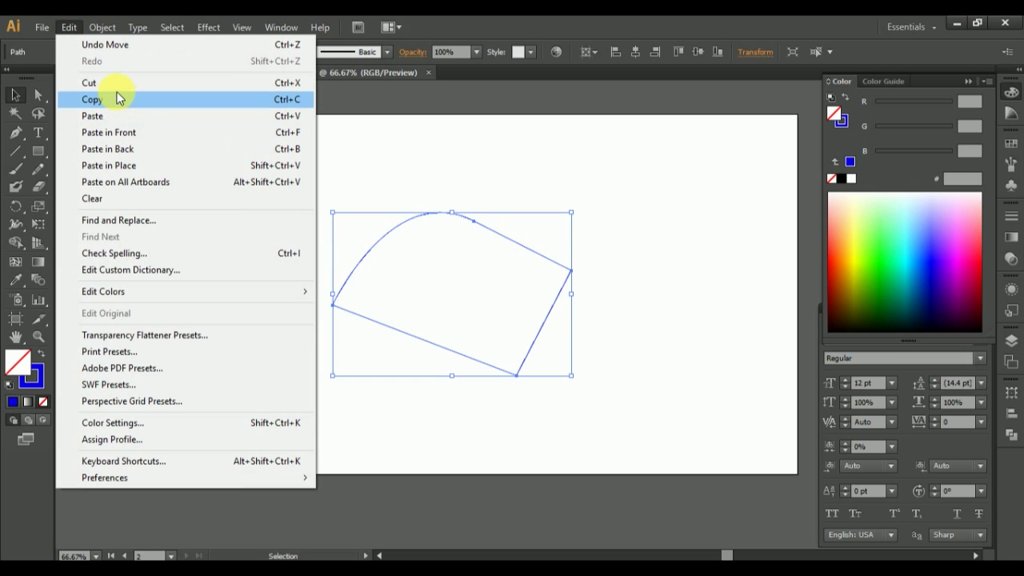
{"action": "left_click", "coordinate": [245, 101]}
{"action": "left_click", "coordinate": [72, 27]}
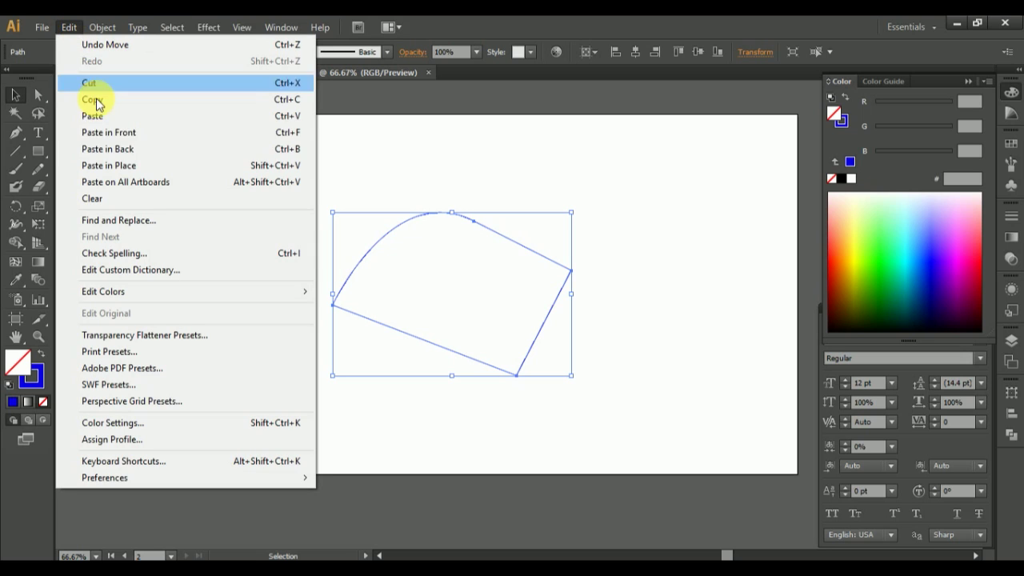
{"action": "left_click", "coordinate": [122, 154]}
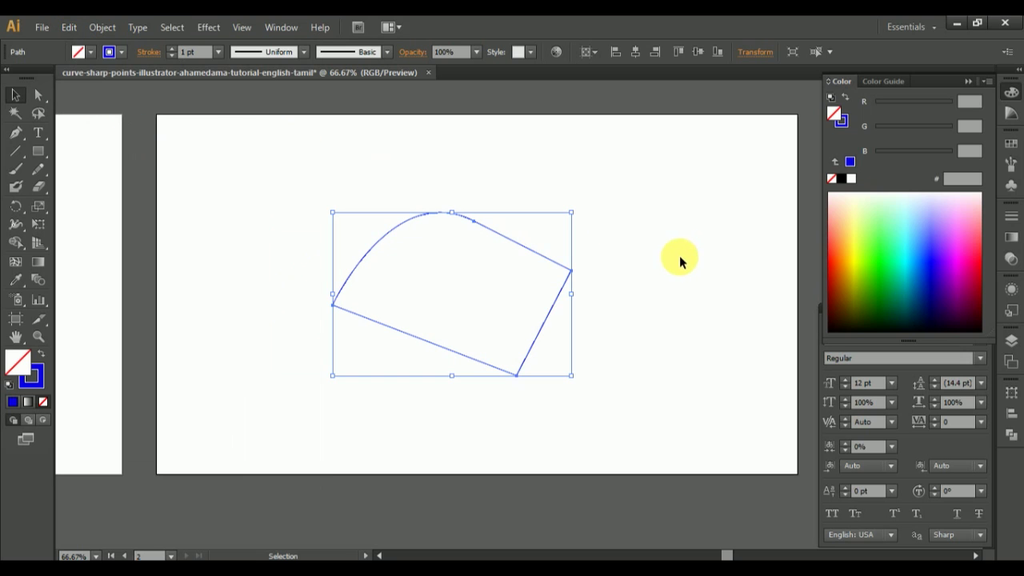
{"action": "left_click", "coordinate": [636, 296]}
{"action": "left_click", "coordinate": [549, 311]}
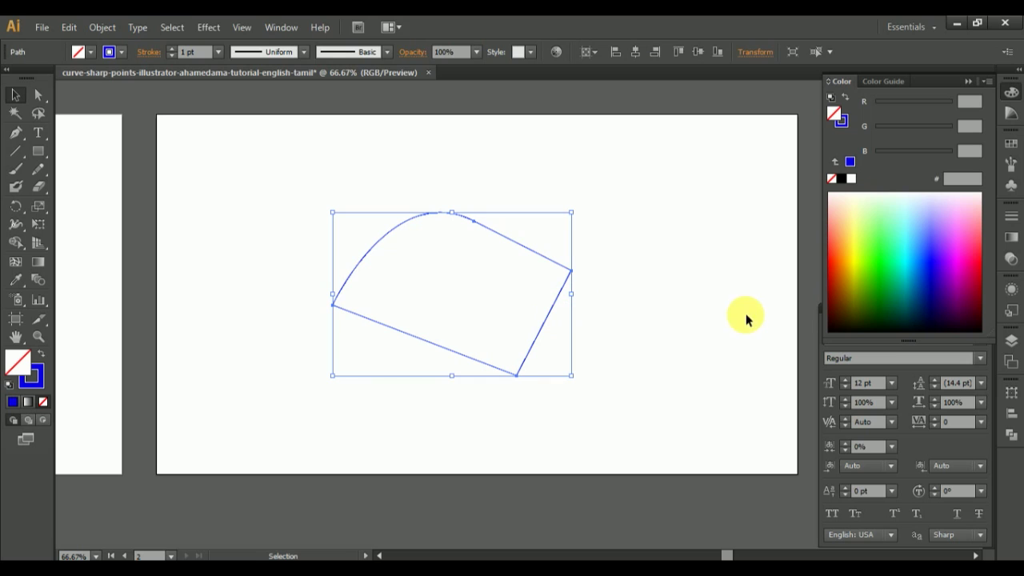
{"action": "left_click", "coordinate": [208, 27]}
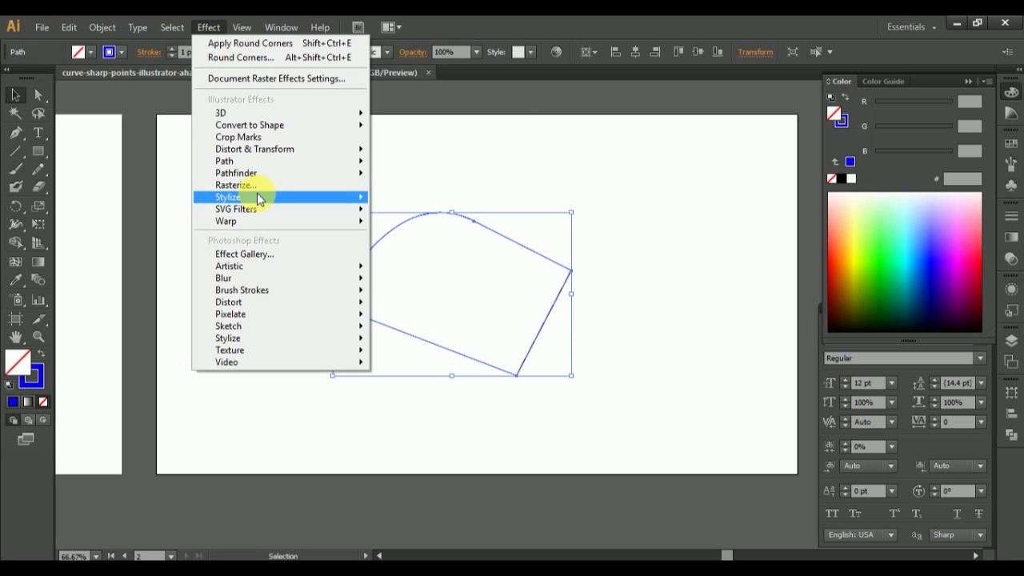
Apply Stylize > Round Corners with a 35 px radius to the front curved shape
{"action": "mouse_move", "coordinate": [257, 197]}
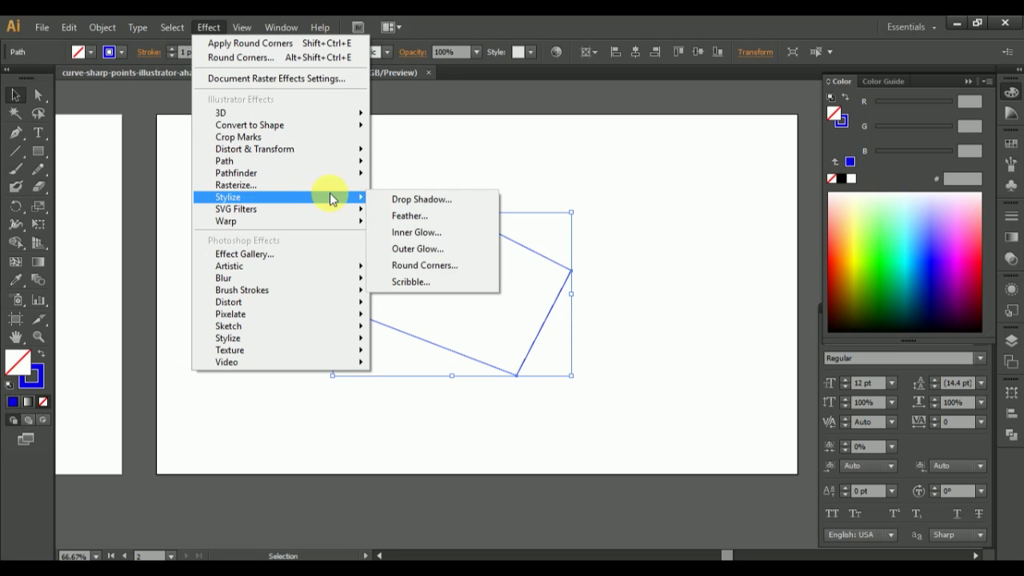
{"action": "left_click", "coordinate": [450, 257]}
{"action": "left_click", "coordinate": [655, 192]}
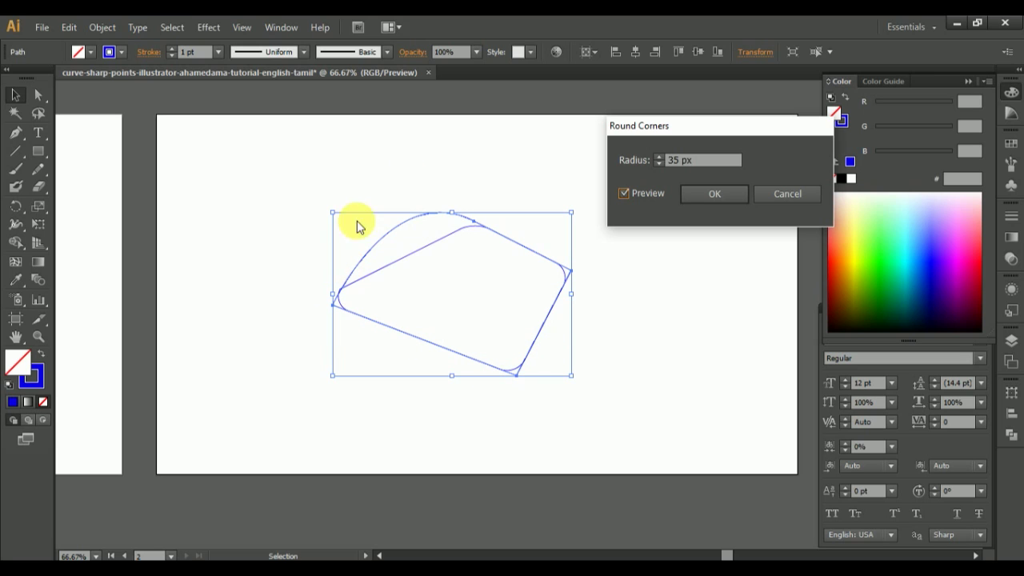
{"action": "left_click", "coordinate": [697, 194]}
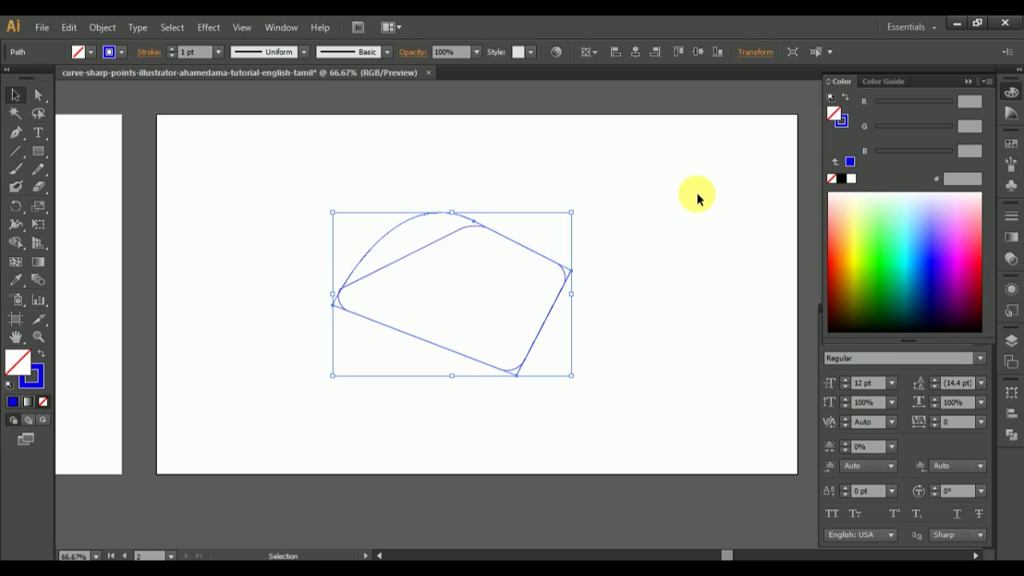
{"action": "left_click", "coordinate": [586, 248]}
Scale the stacked curved shapes down and move them toward the artboard's upper-left
{"action": "left_click_drag", "start_coordinate": [280, 190], "coordinate": [658, 405]}
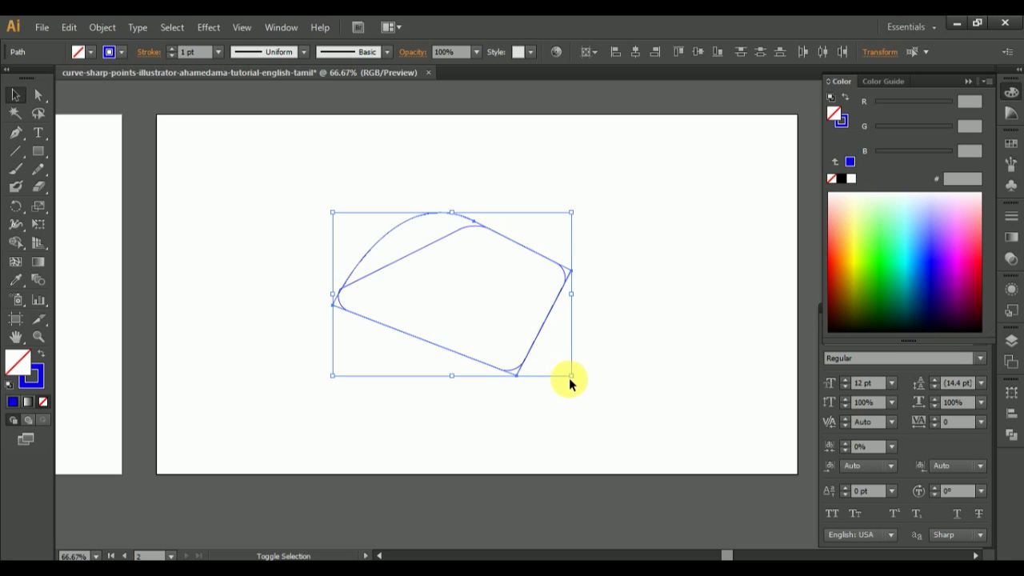
{"action": "left_click_drag", "start_coordinate": [572, 377], "coordinate": [497, 325]}
{"action": "left_click_drag", "start_coordinate": [413, 308], "coordinate": [249, 228]}
{"action": "key", "text": "a"}
{"action": "key", "text": "v"}
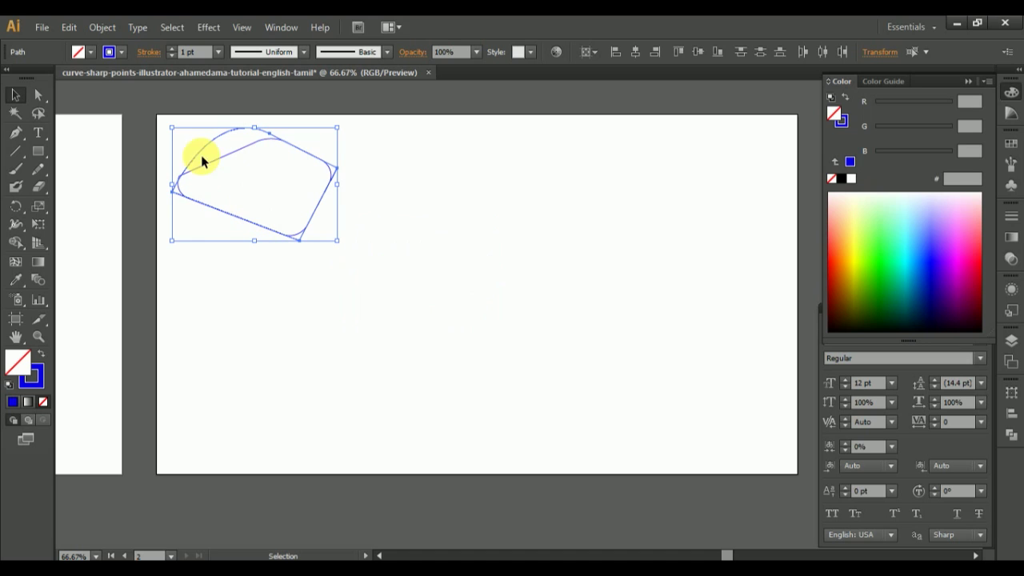
Copy the shape pair and paste a duplicate onto the artboard
{"action": "left_click", "coordinate": [72, 28]}
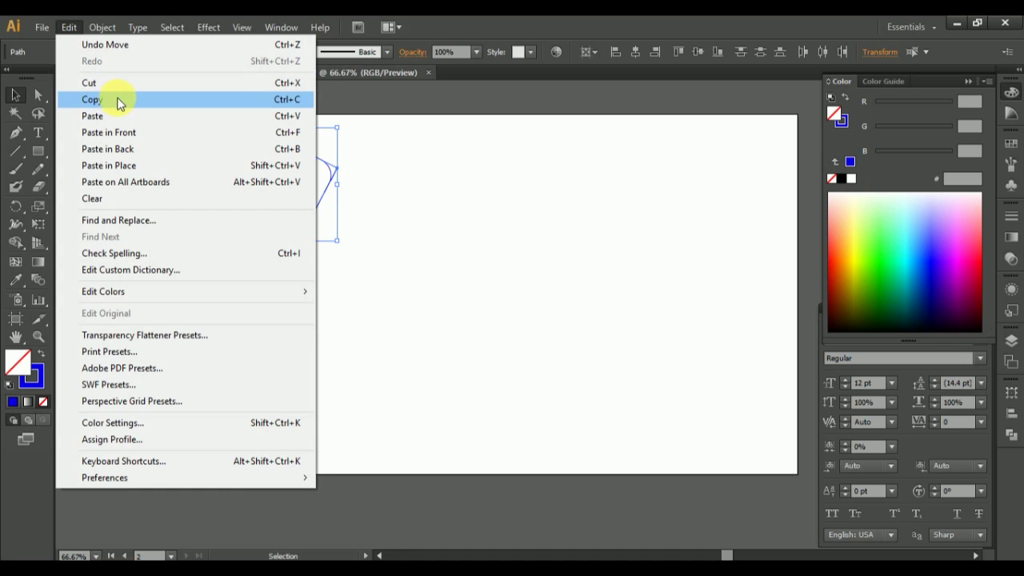
{"action": "left_click", "coordinate": [118, 103]}
{"action": "left_click", "coordinate": [69, 27]}
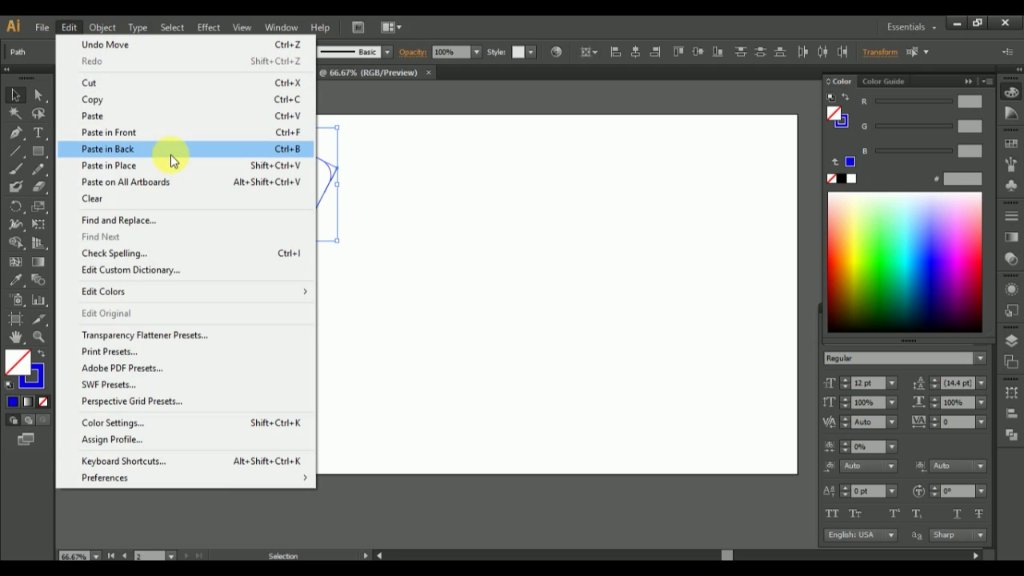
{"action": "left_click", "coordinate": [164, 114]}
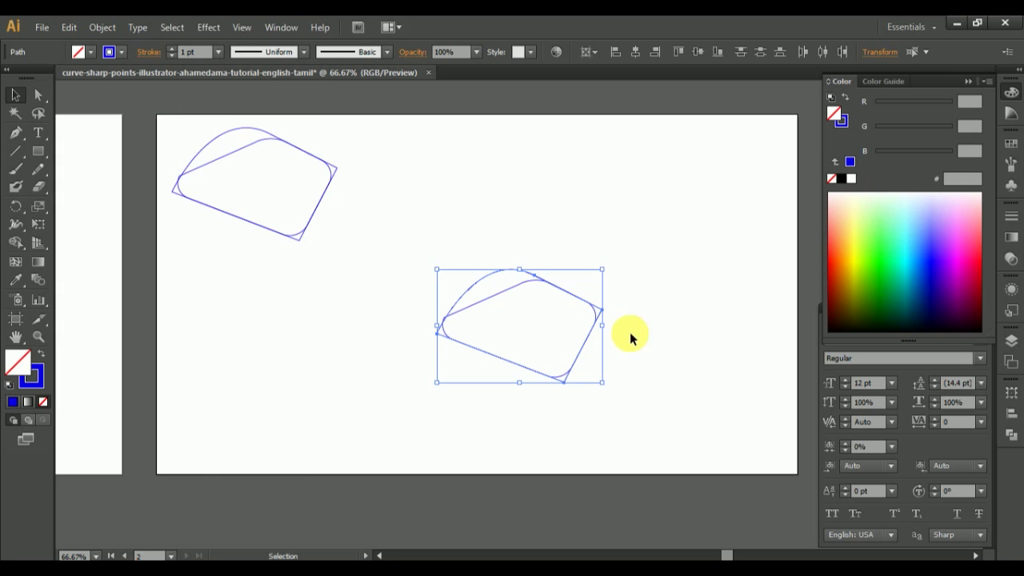
{"action": "left_click", "coordinate": [663, 342]}
{"action": "left_click_drag", "start_coordinate": [374, 234], "coordinate": [694, 431]}
{"action": "left_click", "coordinate": [656, 297]}
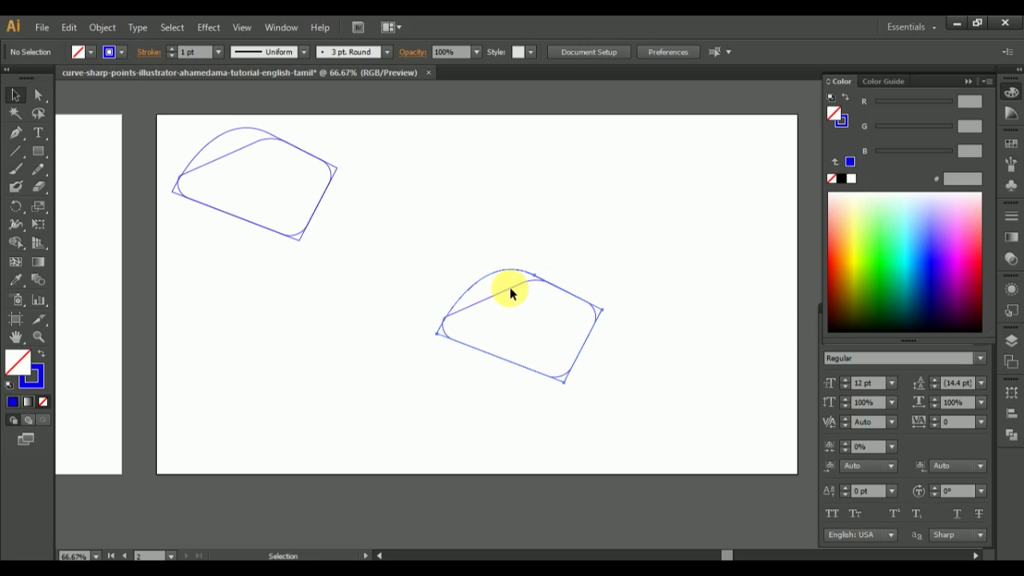
Expand the lower shape's rounded-corner appearance into paths and select all its parts
{"action": "left_click", "coordinate": [510, 288]}
{"action": "left_click", "coordinate": [103, 27]}
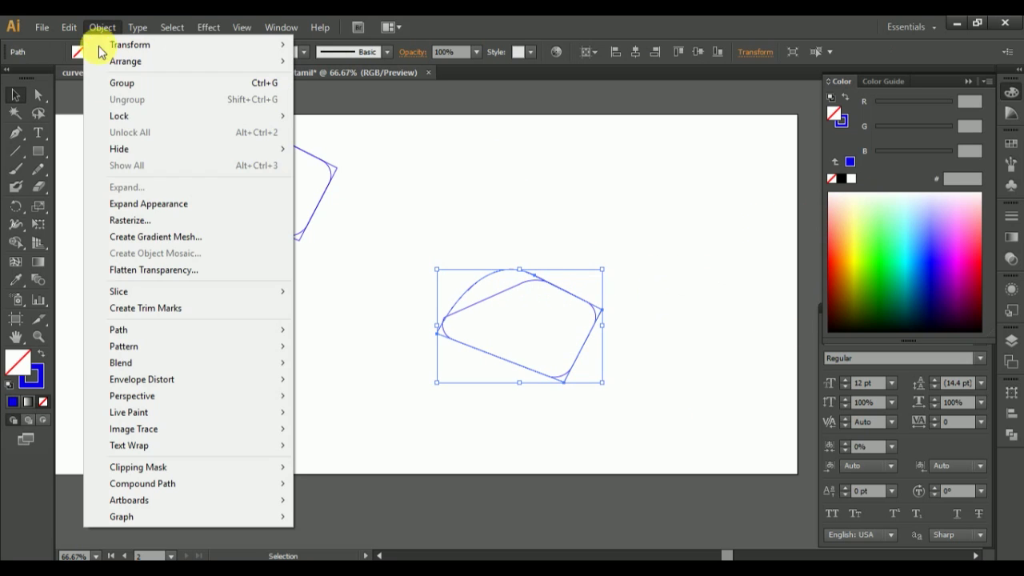
{"action": "left_click", "coordinate": [164, 205]}
{"action": "left_click", "coordinate": [628, 336]}
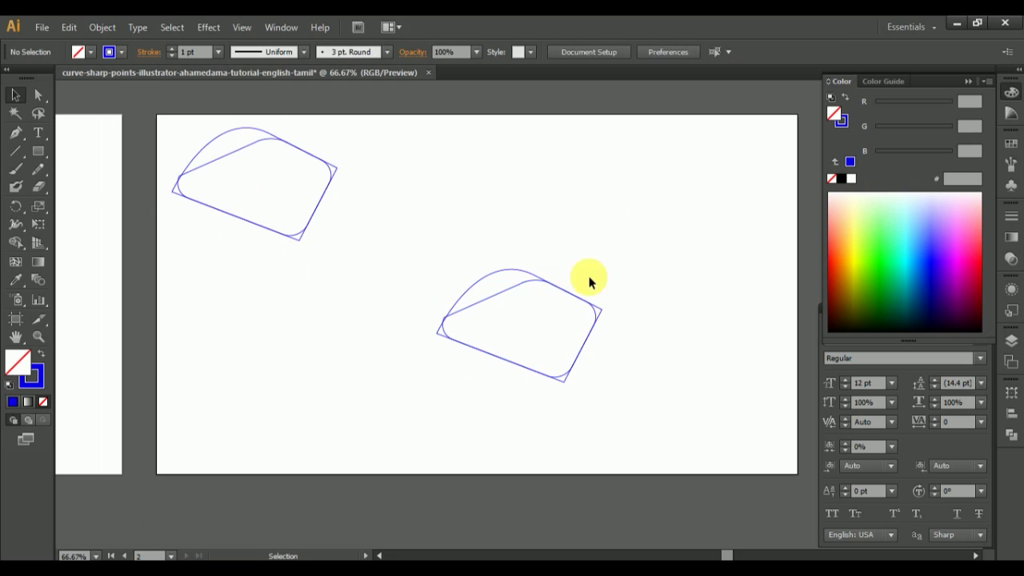
{"action": "left_click", "coordinate": [514, 286]}
{"action": "left_click", "coordinate": [442, 252]}
{"action": "left_click_drag", "start_coordinate": [404, 254], "coordinate": [698, 410]}
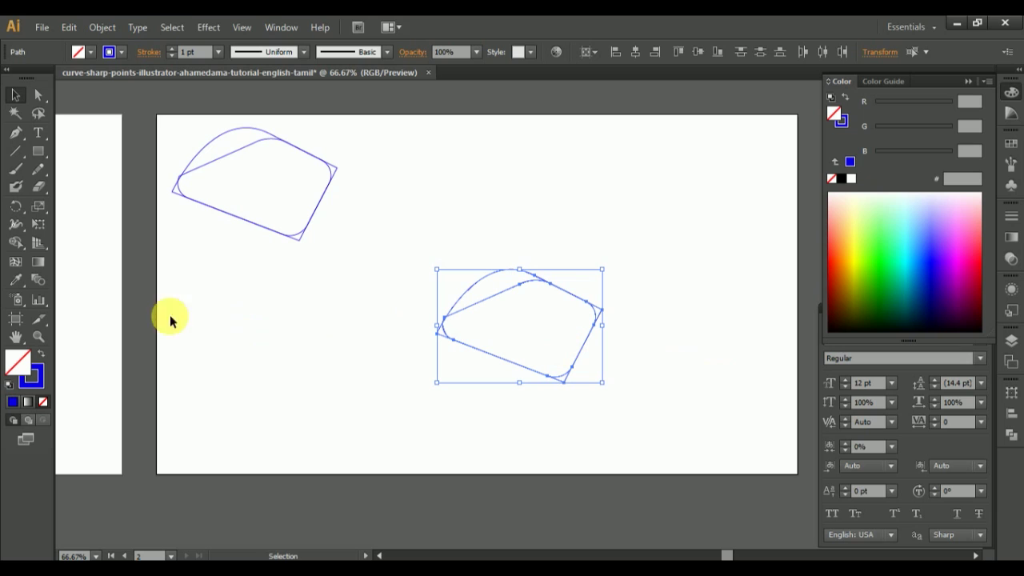
{"action": "left_click", "coordinate": [17, 245]}
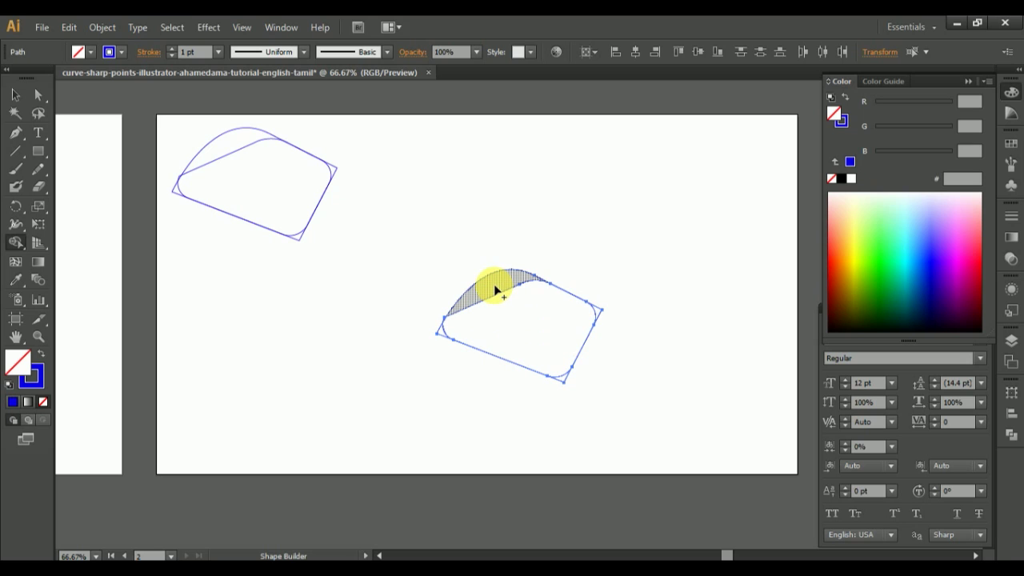
Merge the lower shape's main regions into one path with Shape Builder
{"action": "left_click_drag", "start_coordinate": [495, 290], "coordinate": [502, 306]}
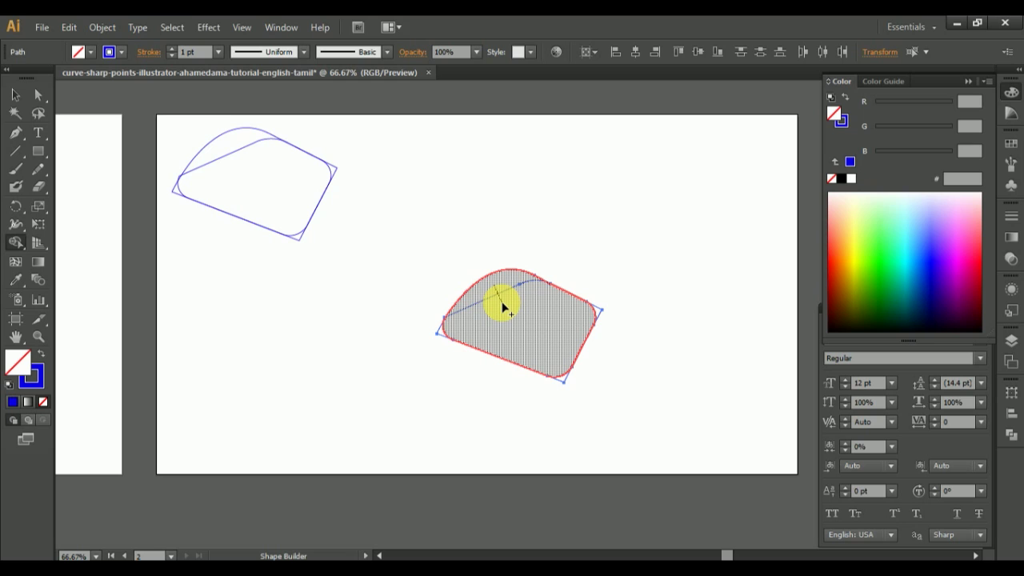
{"action": "left_click_drag", "start_coordinate": [501, 302], "coordinate": [502, 302]}
{"action": "scroll", "coordinate": [435, 322], "scroll_direction": "up", "scroll_amount": 3}
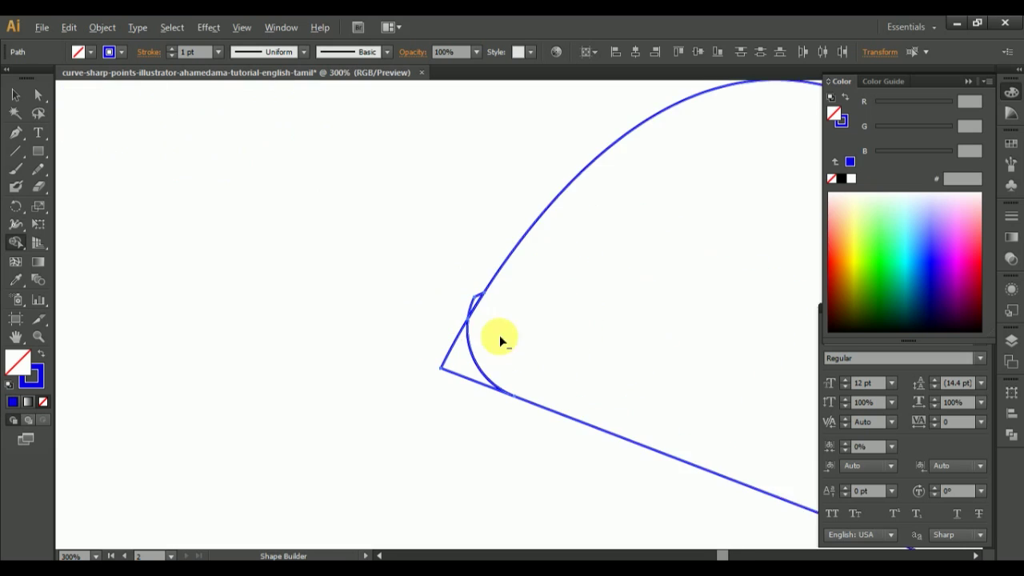
{"action": "scroll", "coordinate": [473, 333], "scroll_direction": "down", "scroll_amount": 2}
{"action": "scroll", "coordinate": [431, 343], "scroll_direction": "up", "scroll_amount": 2}
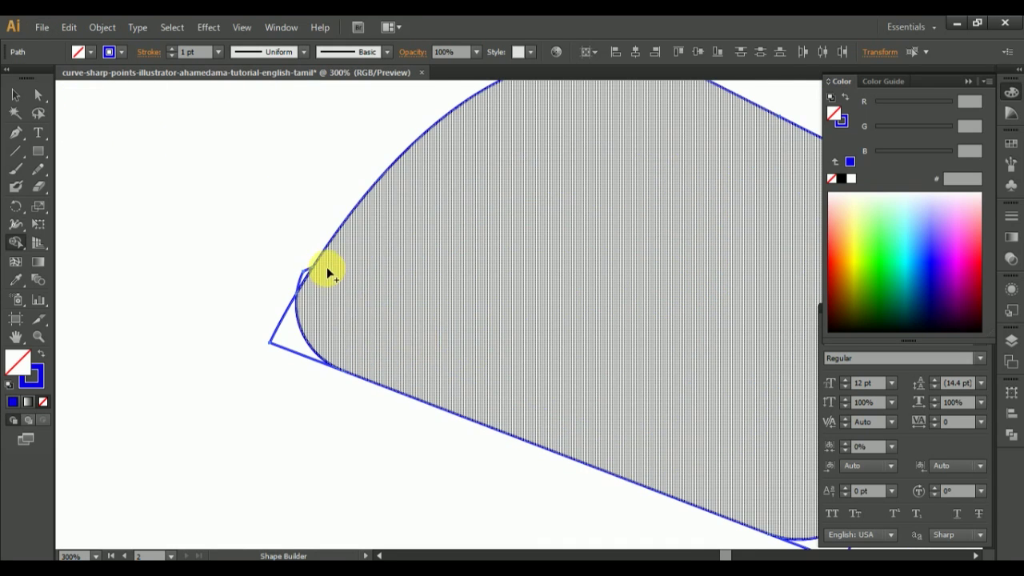
{"action": "scroll", "coordinate": [294, 272], "scroll_direction": "up", "scroll_amount": 4}
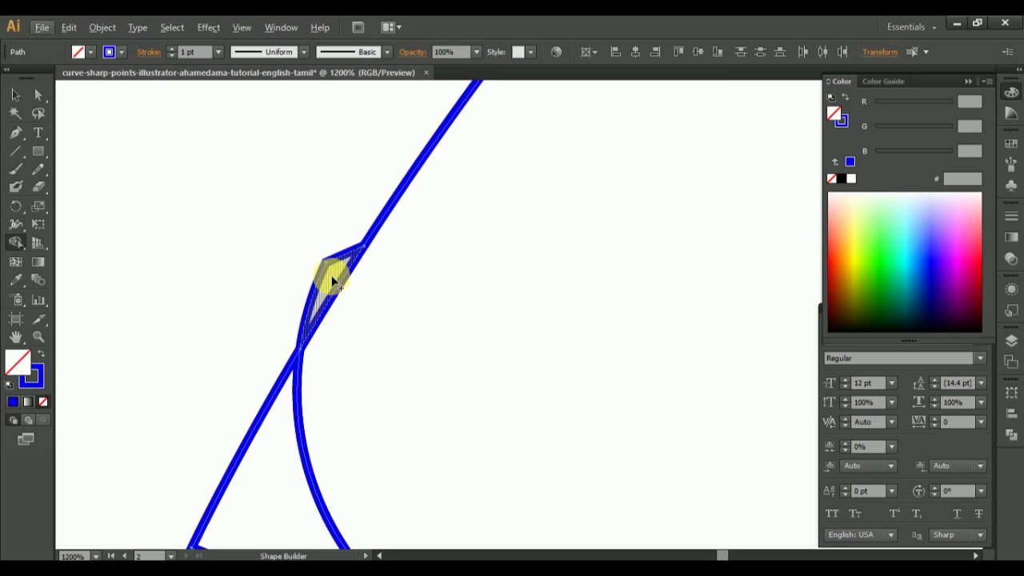
Delete the small left corner sliver with an Alt Shape Builder drag
{"action": "left_click_drag", "start_coordinate": [331, 277], "coordinate": [258, 271]}
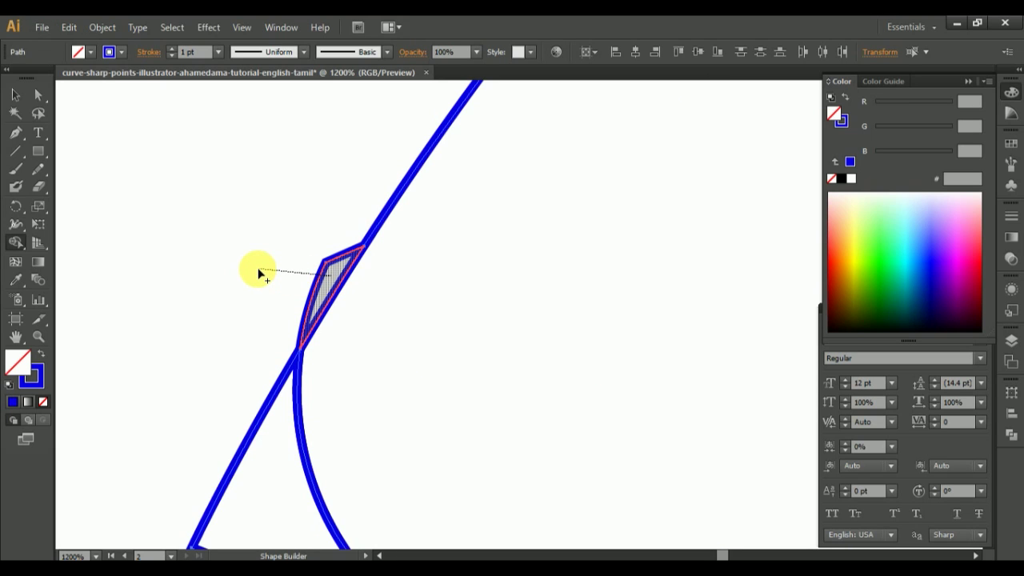
{"action": "key", "text": "alt"}
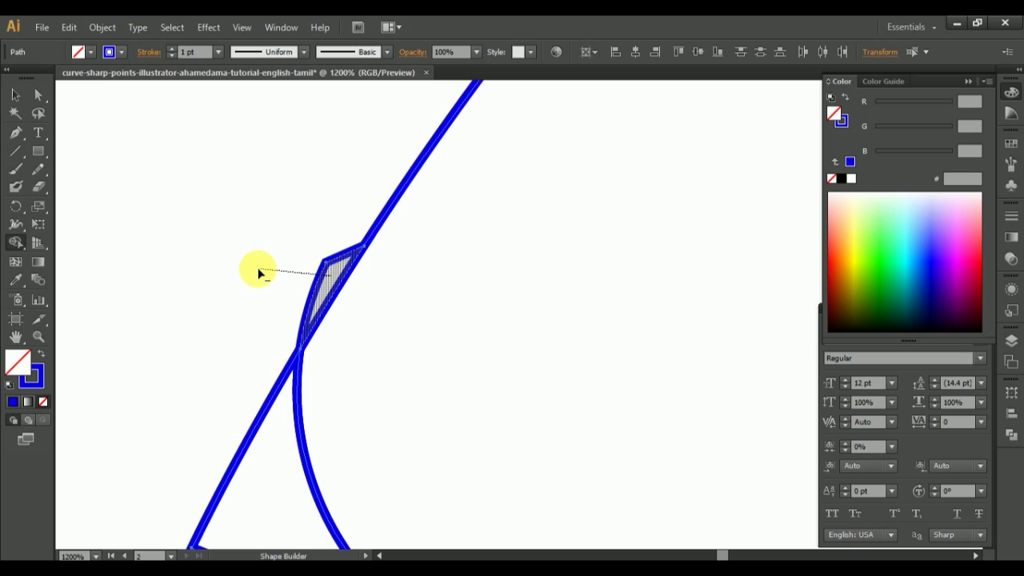
{"action": "left_click_drag", "start_coordinate": [258, 272], "coordinate": [259, 271]}
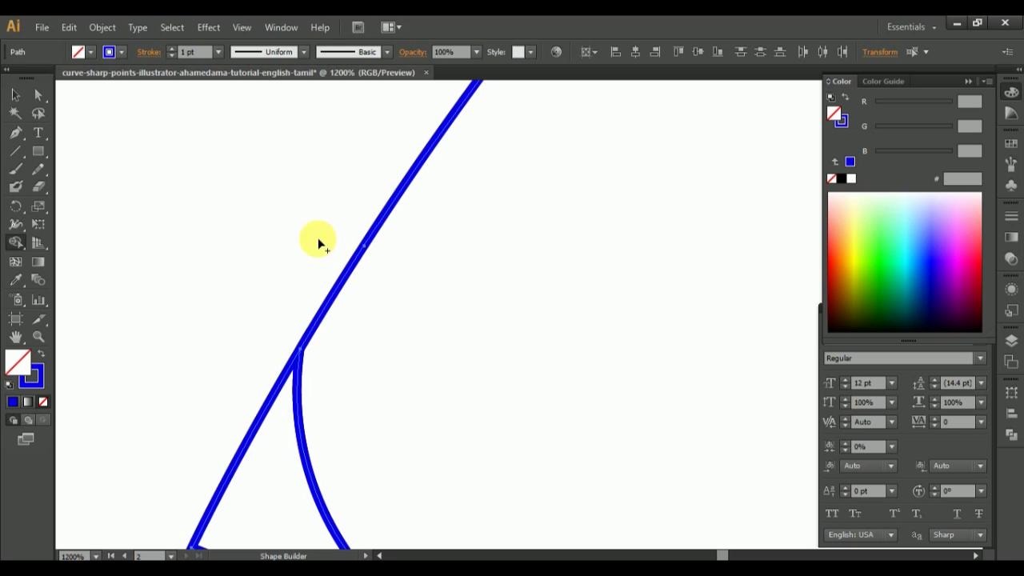
{"action": "scroll", "coordinate": [344, 288], "scroll_direction": "down", "scroll_amount": 3}
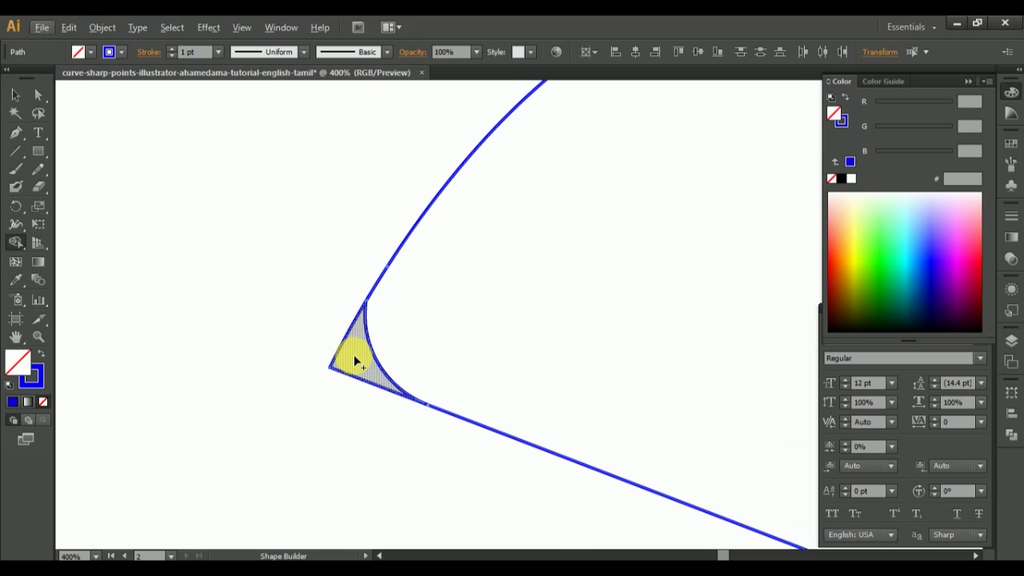
Delete the remaining sharp corner pieces so the outline keeps only rounded corners
{"action": "left_click_drag", "start_coordinate": [353, 357], "coordinate": [318, 404]}
{"action": "left_click_drag", "start_coordinate": [312, 409], "coordinate": [312, 410]}
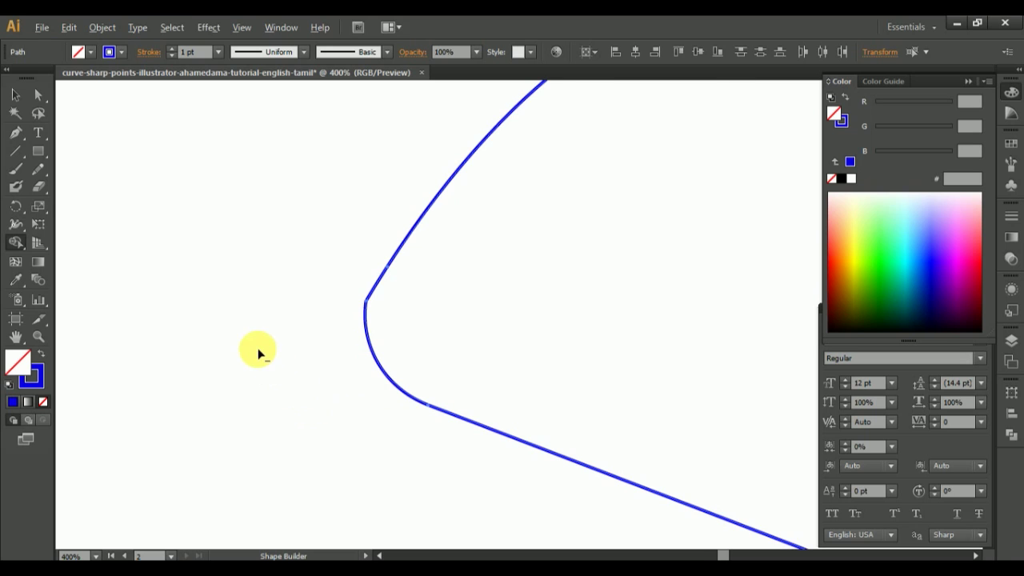
{"action": "scroll", "coordinate": [239, 336], "scroll_direction": "down", "scroll_amount": 4}
{"action": "scroll", "coordinate": [299, 370], "scroll_direction": "up", "scroll_amount": 2}
{"action": "scroll", "coordinate": [463, 416], "scroll_direction": "up", "scroll_amount": 2}
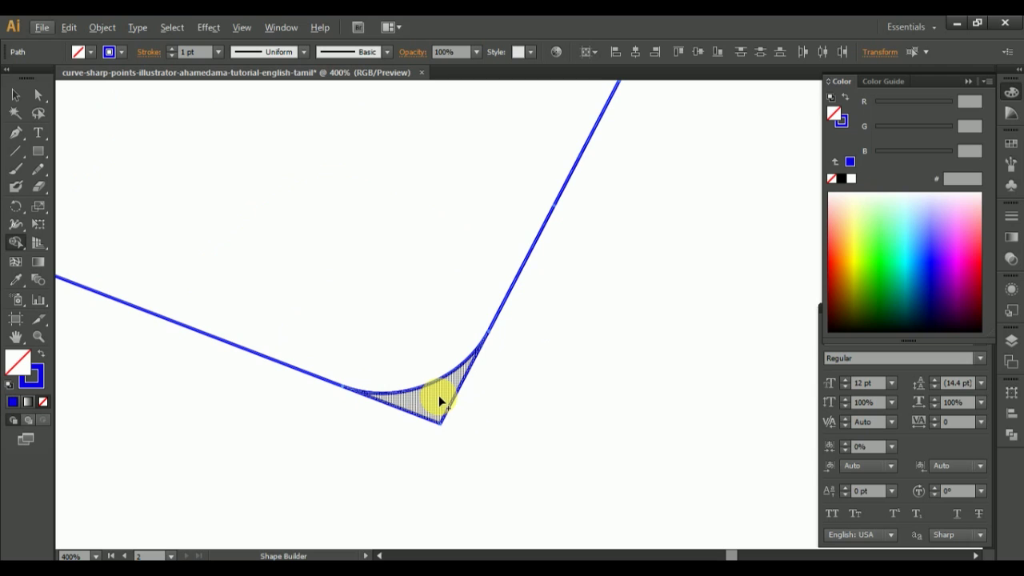
{"action": "left_click_drag", "start_coordinate": [433, 395], "coordinate": [504, 478]}
{"action": "key", "text": "alt"}
{"action": "scroll", "coordinate": [512, 424], "scroll_direction": "down", "scroll_amount": 3}
{"action": "scroll", "coordinate": [578, 307], "scroll_direction": "up", "scroll_amount": 3}
{"action": "left_click_drag", "start_coordinate": [444, 352], "coordinate": [523, 349]}
{"action": "scroll", "coordinate": [520, 360], "scroll_direction": "down", "scroll_amount": 3}
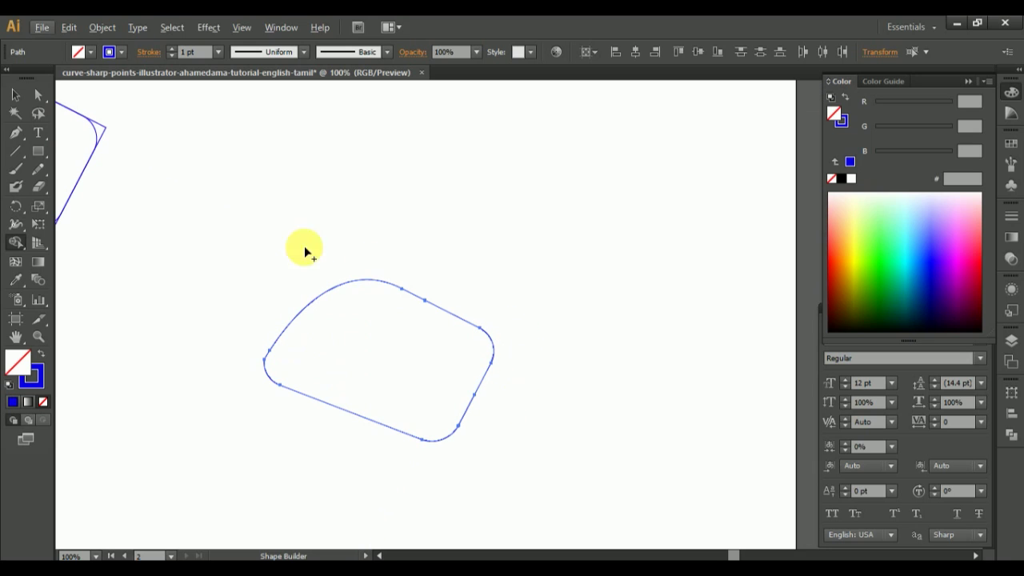
Smooth the left corner kink using Convert Anchor Point handles and a reshaped upper segment
{"action": "left_click", "coordinate": [14, 94]}
{"action": "left_click", "coordinate": [480, 267]}
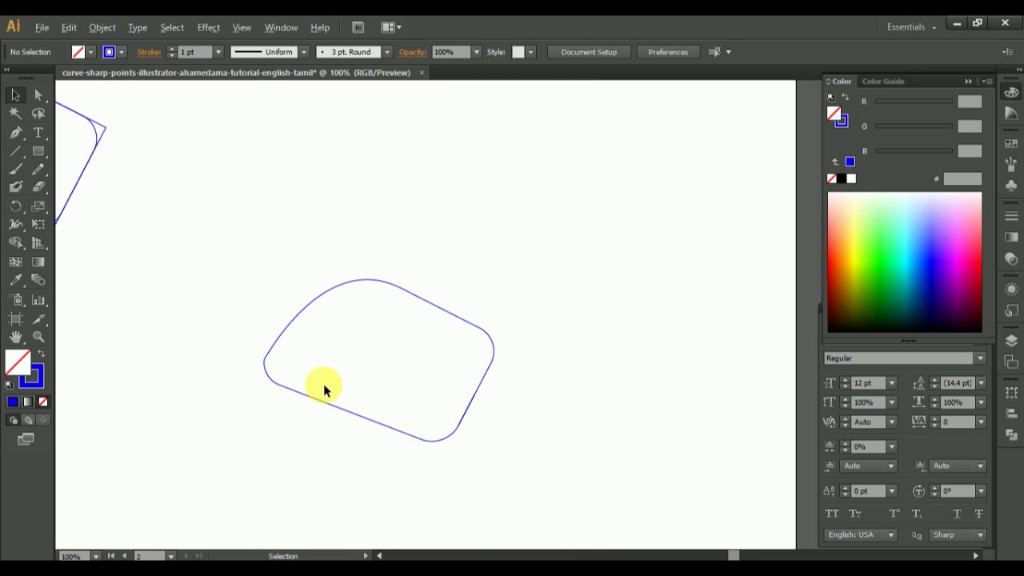
{"action": "scroll", "coordinate": [294, 378], "scroll_direction": "up", "scroll_amount": 5}
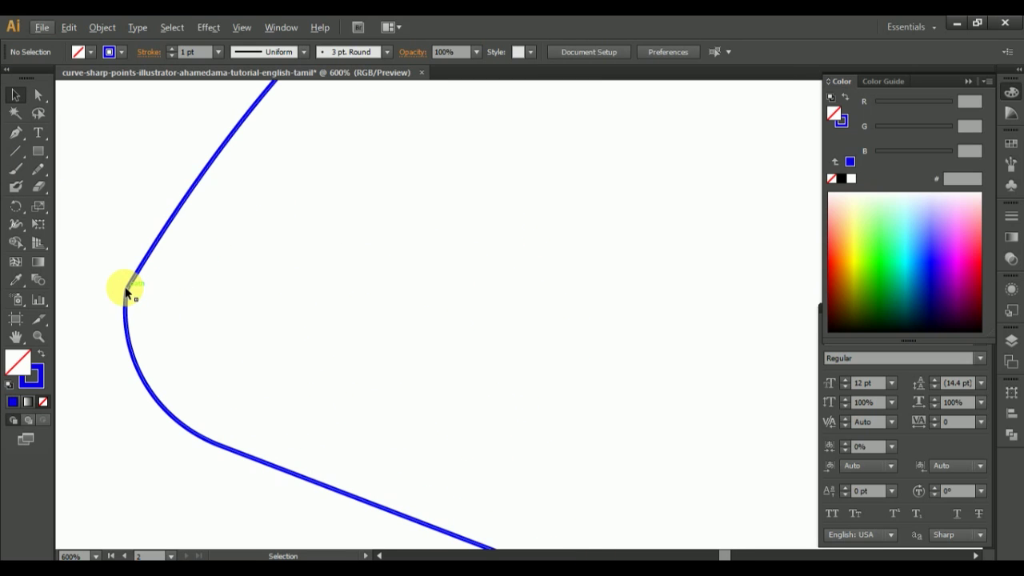
{"action": "left_click_drag", "start_coordinate": [14, 136], "coordinate": [85, 184]}
{"action": "left_click_drag", "start_coordinate": [126, 290], "coordinate": [147, 249]}
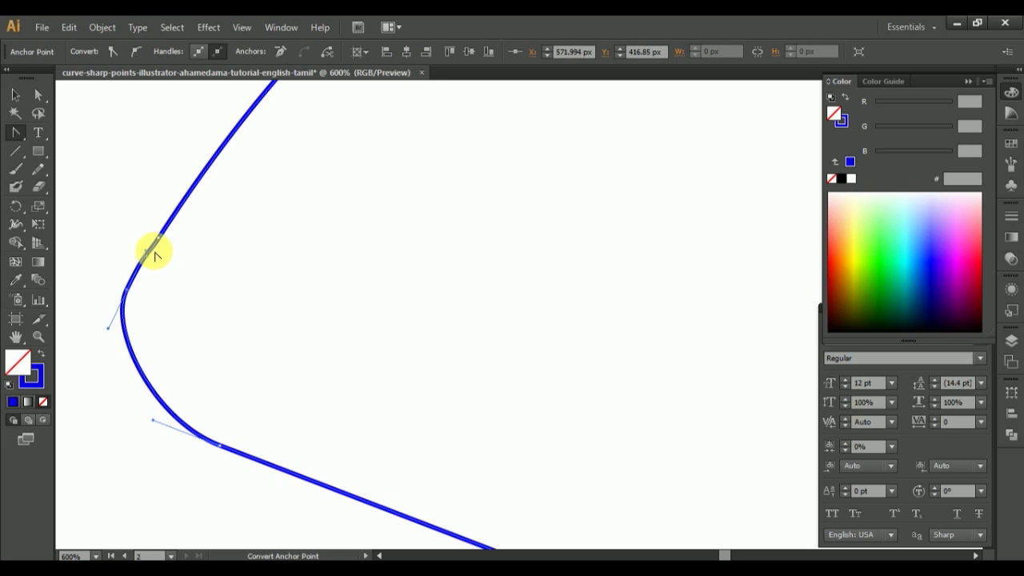
{"action": "left_click", "coordinate": [154, 256]}
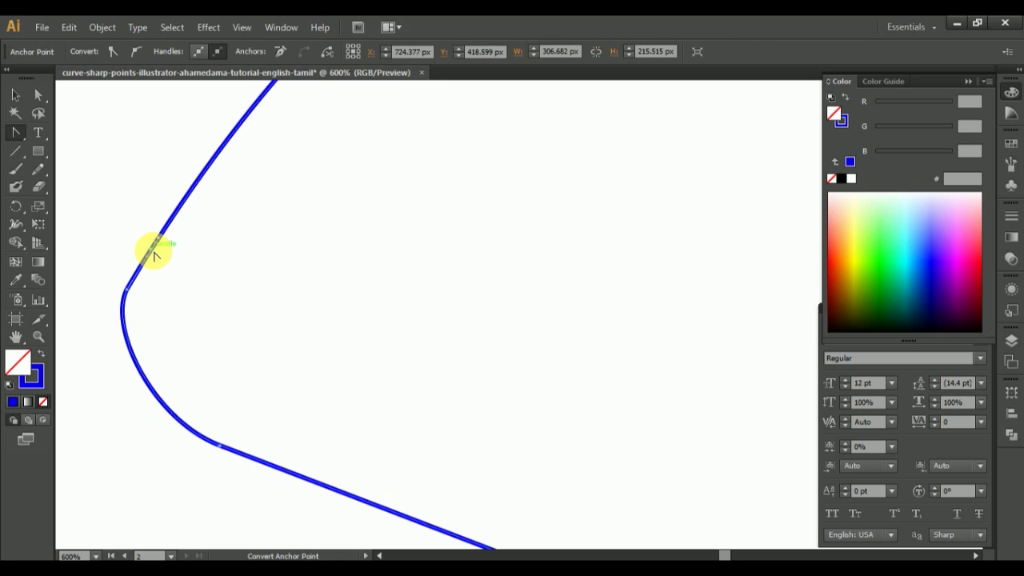
{"action": "left_click_drag", "start_coordinate": [164, 233], "coordinate": [172, 227]}
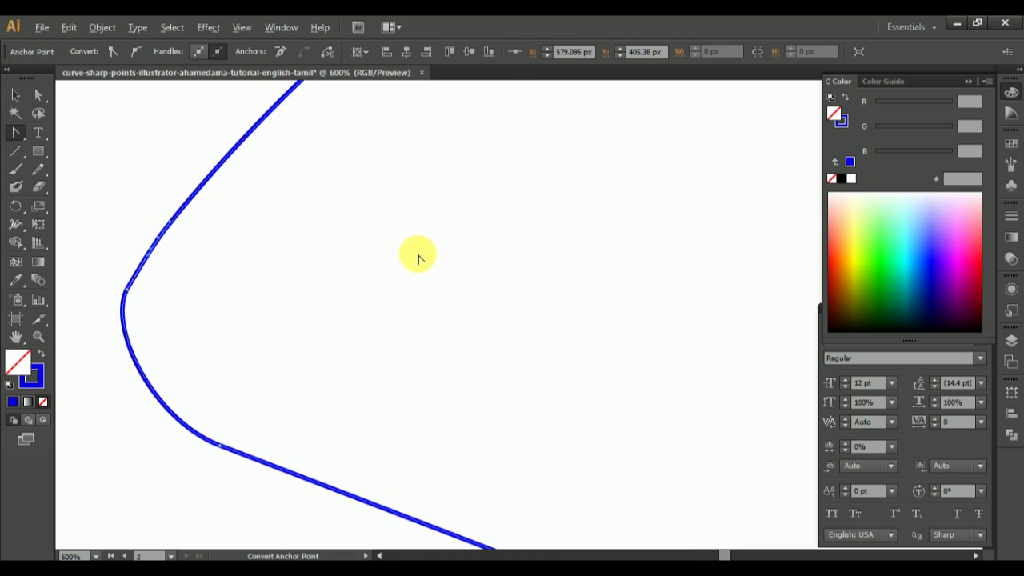
{"action": "scroll", "coordinate": [417, 261], "scroll_direction": "down", "scroll_amount": 2}
{"action": "scroll", "coordinate": [420, 266], "scroll_direction": "down", "scroll_amount": 2}
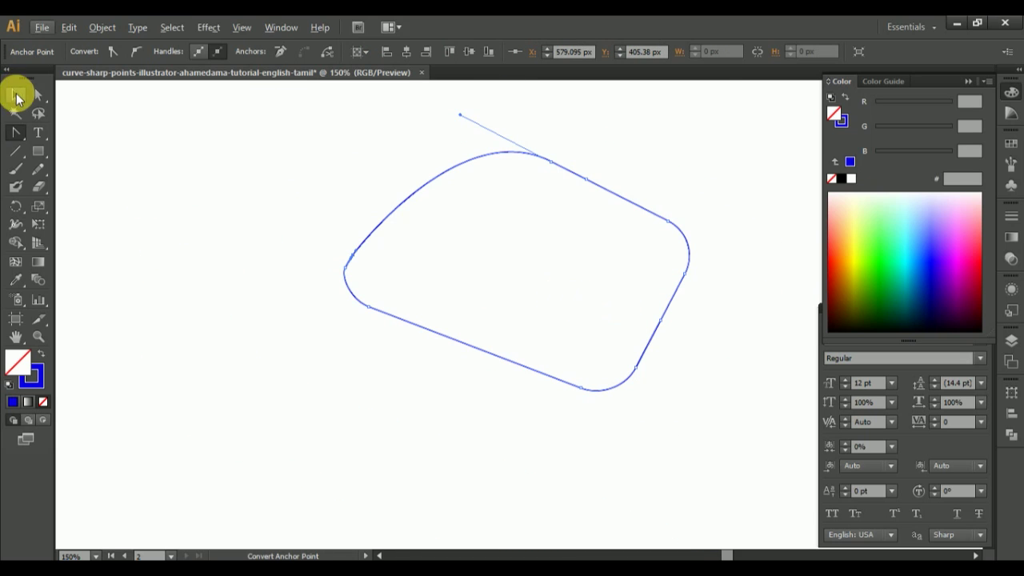
{"action": "left_click", "coordinate": [16, 95]}
{"action": "scroll", "coordinate": [231, 267], "scroll_direction": "down", "scroll_amount": 4}
{"action": "scroll", "coordinate": [338, 313], "scroll_direction": "left", "scroll_amount": 5}
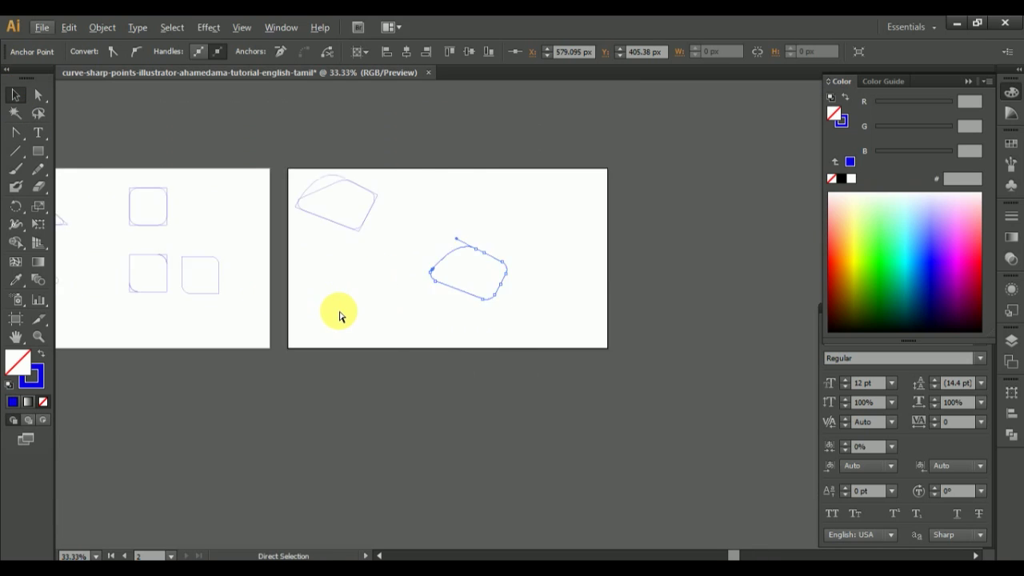
{"action": "scroll", "coordinate": [342, 255], "scroll_direction": "up", "scroll_amount": 1}
{"action": "scroll", "coordinate": [227, 243], "scroll_direction": "up", "scroll_amount": 1}
{"action": "scroll", "coordinate": [228, 240], "scroll_direction": "down", "scroll_amount": 1}
{"action": "scroll", "coordinate": [230, 168], "scroll_direction": "up", "scroll_amount": 1}
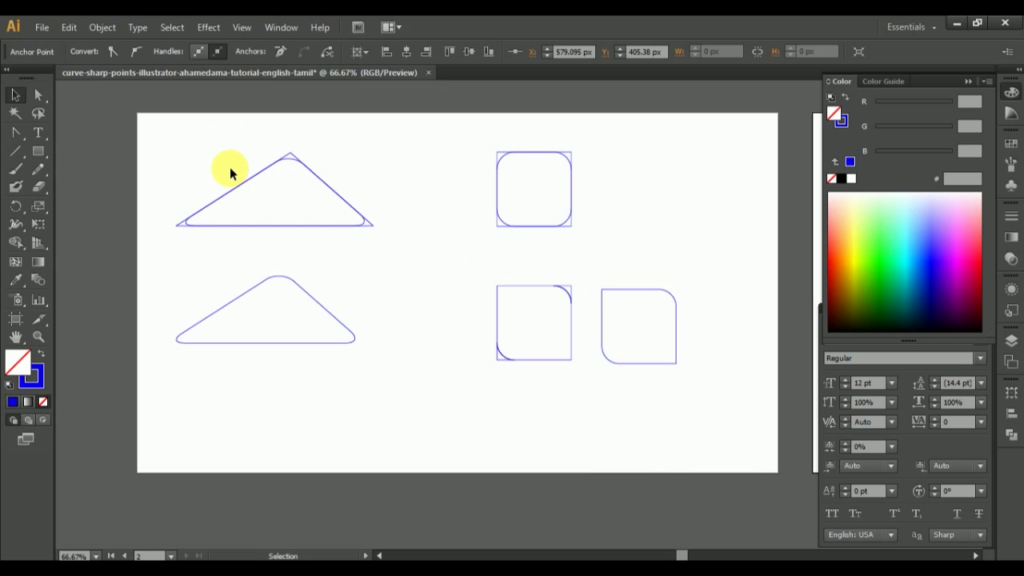
{"action": "scroll", "coordinate": [352, 293], "scroll_direction": "down", "scroll_amount": 2}
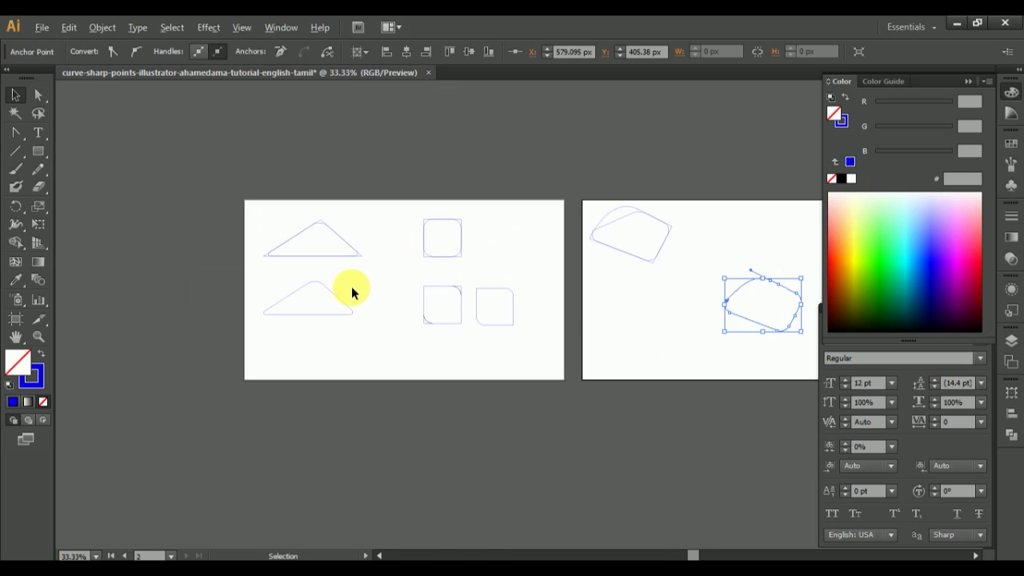
{"action": "left_click", "coordinate": [401, 265]}
{"action": "scroll", "coordinate": [402, 265], "scroll_direction": "up", "scroll_amount": 2}
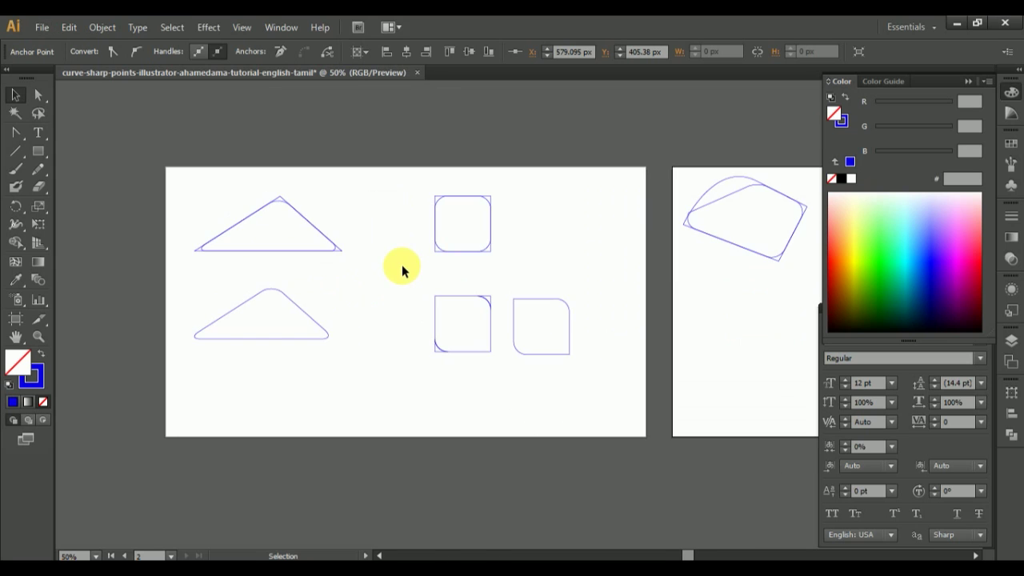
{"action": "scroll", "coordinate": [295, 240], "scroll_direction": "down", "scroll_amount": 4}
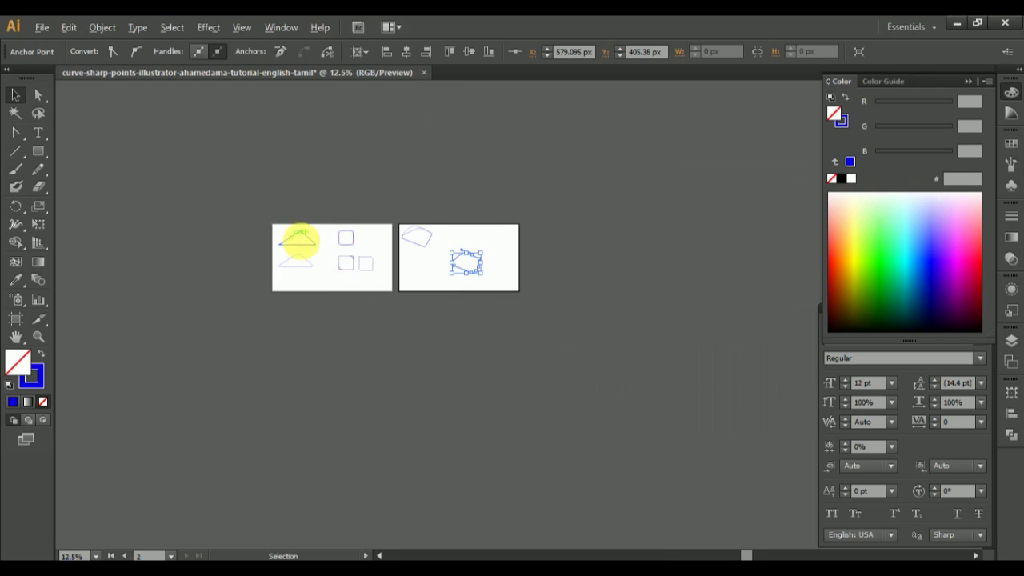
{"action": "scroll", "coordinate": [511, 268], "scroll_direction": "up", "scroll_amount": 3}
{"action": "scroll", "coordinate": [475, 266], "scroll_direction": "up", "scroll_amount": 1}
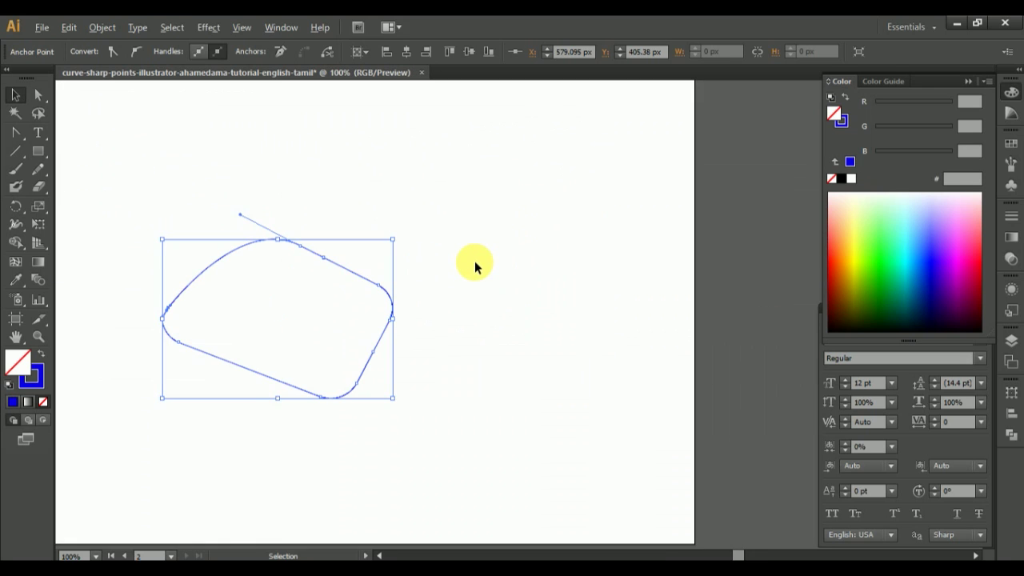
{"action": "scroll", "coordinate": [475, 265], "scroll_direction": "down", "scroll_amount": 3}
{"action": "scroll", "coordinate": [208, 240], "scroll_direction": "up", "scroll_amount": 3}
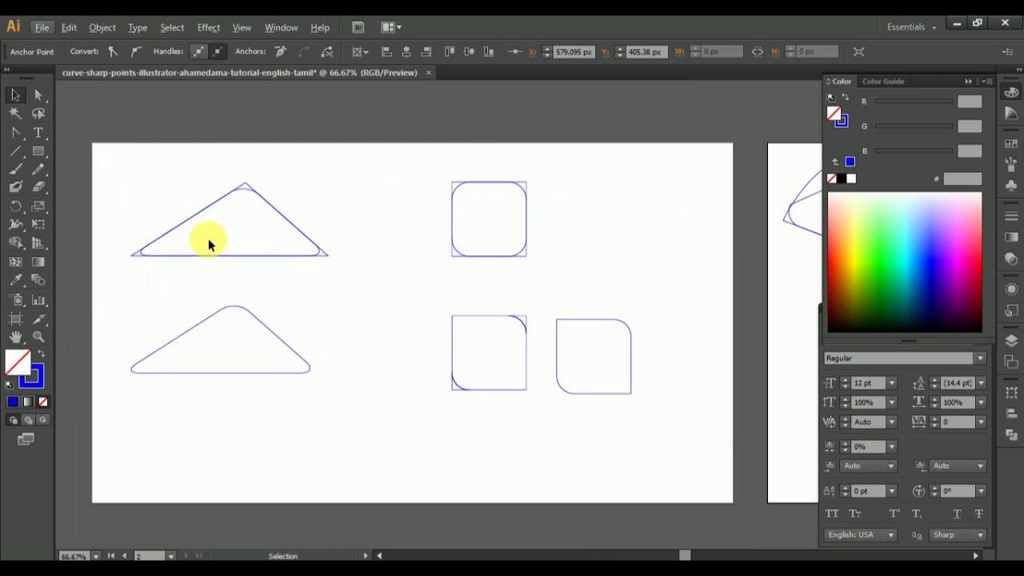